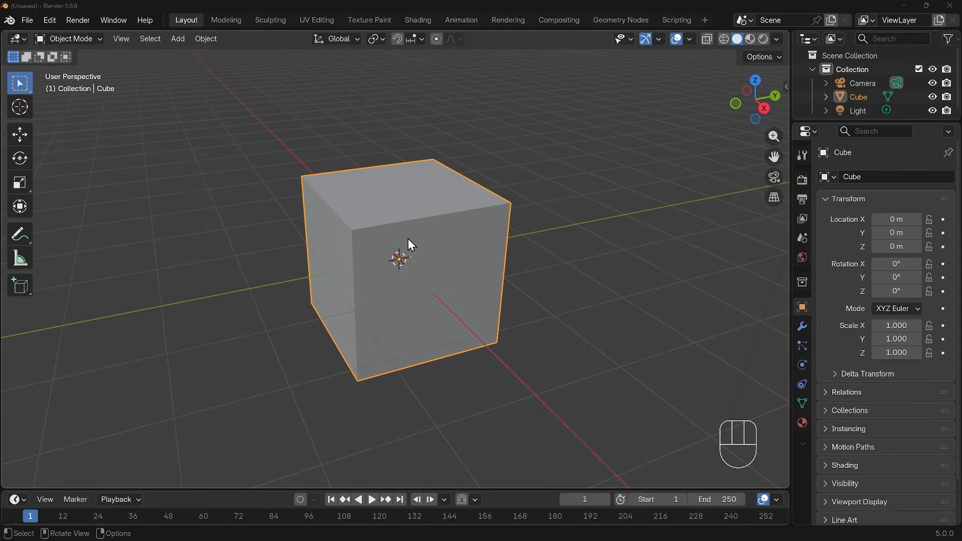
- Add a Subdivision Surface modifier to the cube and widen the properties area to show its full settings
{"action": "scroll", "coordinate": [408, 238], "scroll_direction": "up", "scroll_amount": 1}
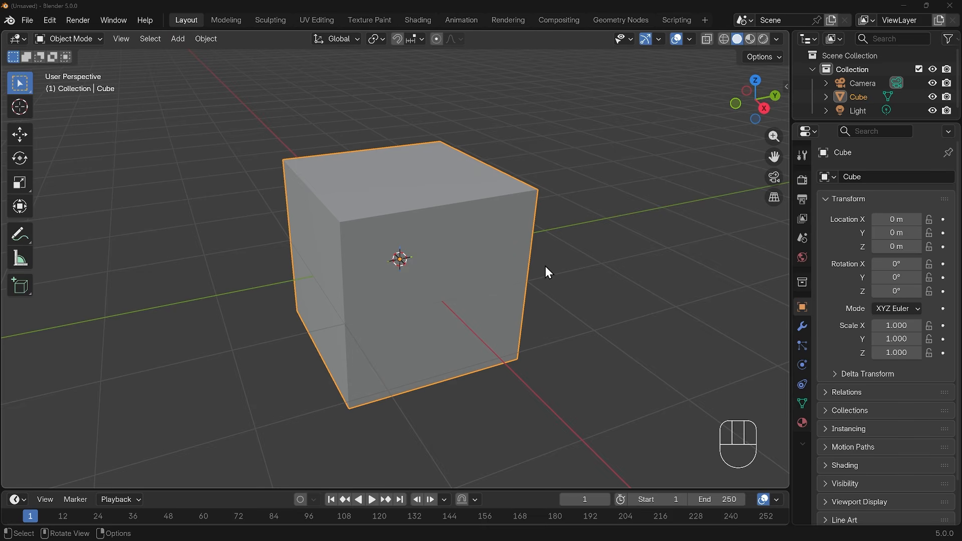
{"action": "left_click", "coordinate": [804, 331]}
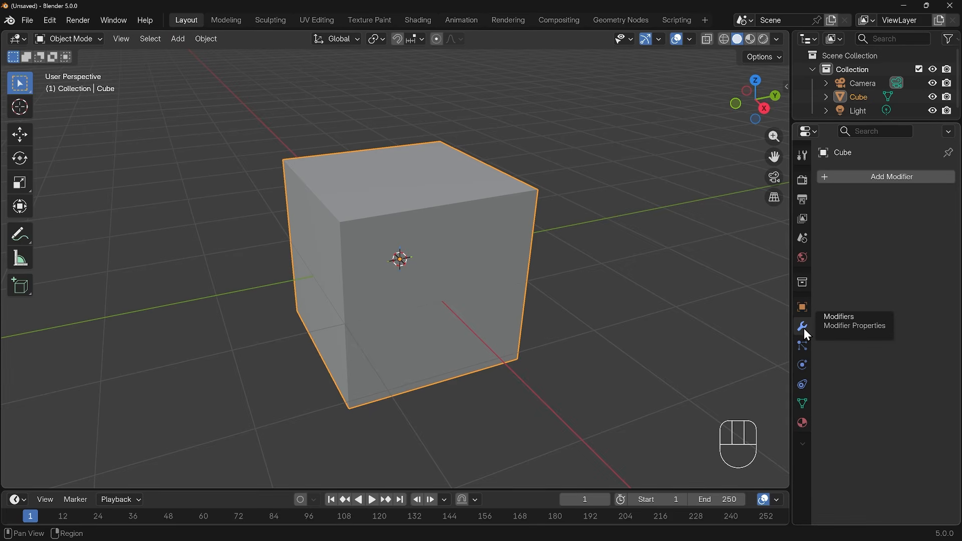
{"action": "left_click", "coordinate": [851, 182]}
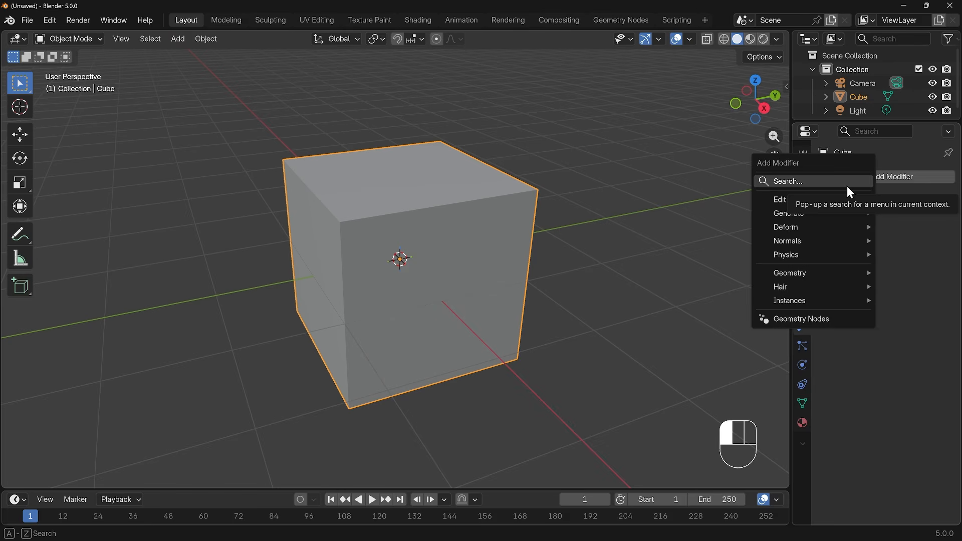
{"action": "left_click", "coordinate": [847, 183]}
{"action": "type", "text": "sub"}
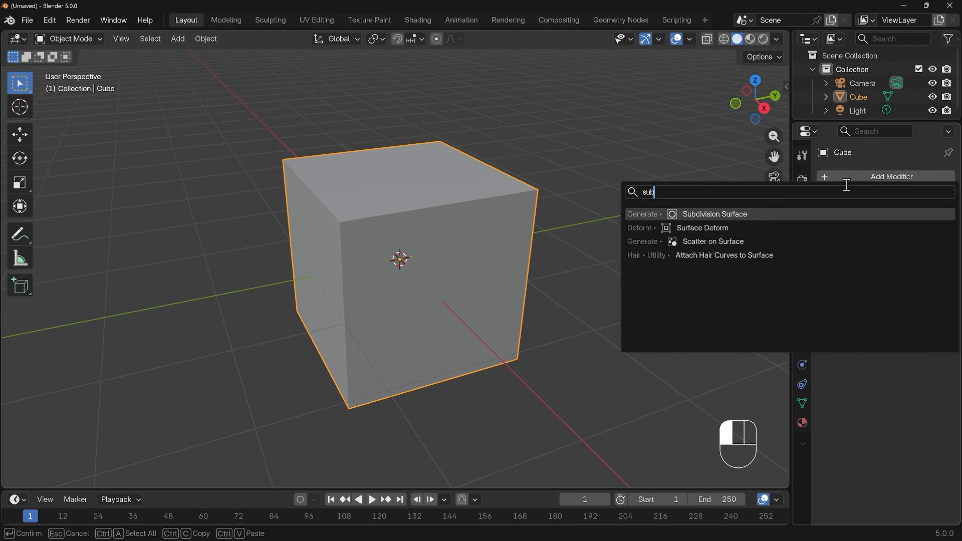
{"action": "left_click", "coordinate": [746, 215]}
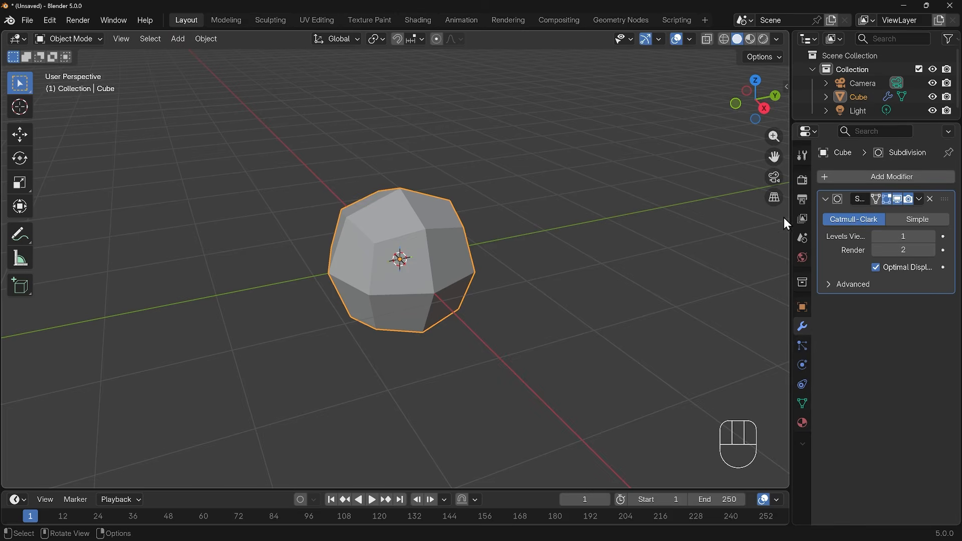
{"action": "left_click_drag", "start_coordinate": [791, 216], "coordinate": [735, 215]}
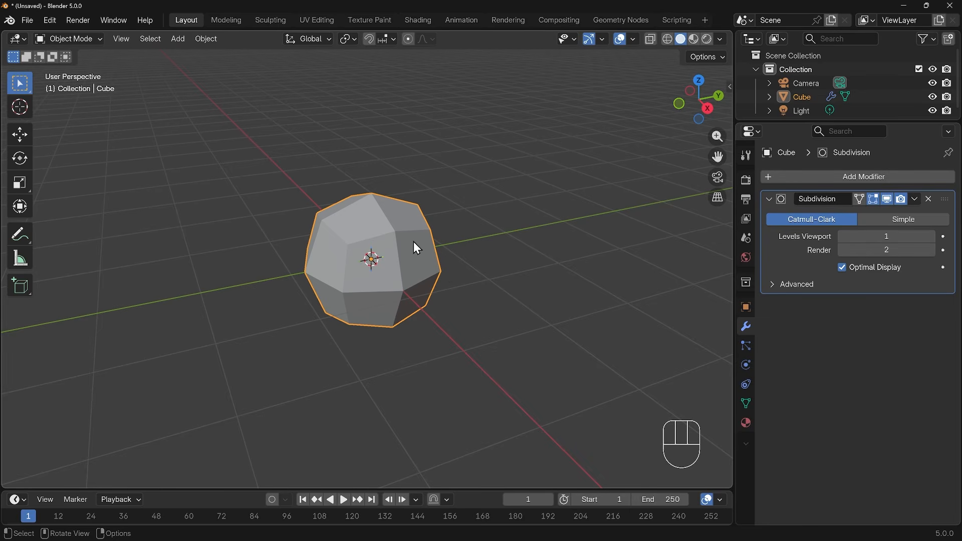
- Enter Edit Mode on the cube and set the Subdivision modifier's viewport and render levels to 3
{"action": "middle_click_drag", "start_coordinate": [324, 296], "coordinate": [409, 283]}
{"action": "key", "text": "Tab"}
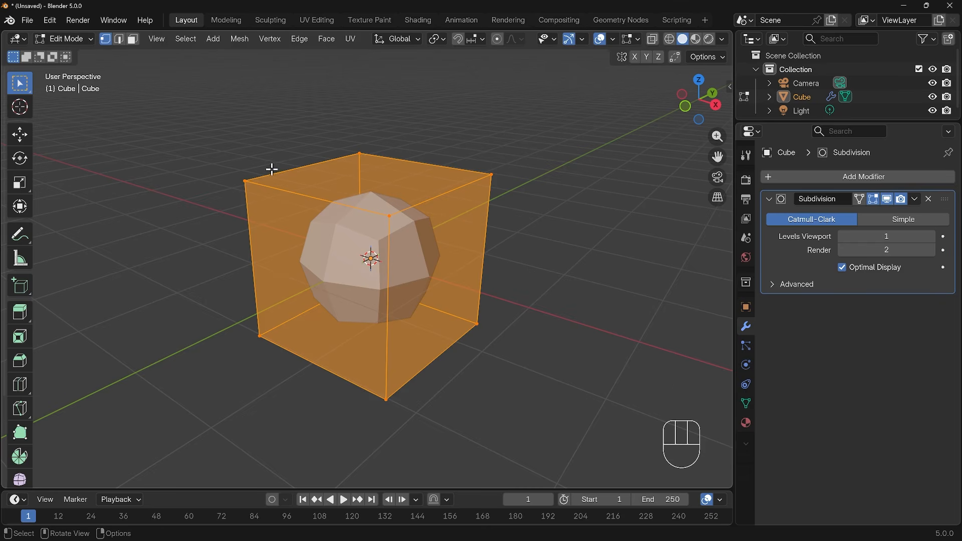
{"action": "middle_click_drag", "start_coordinate": [414, 289], "coordinate": [478, 257]}
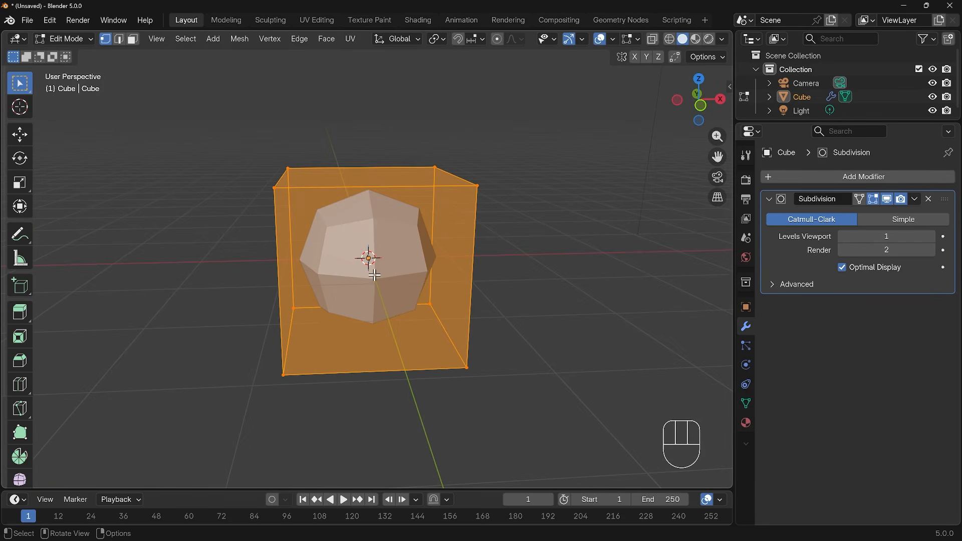
{"action": "left_click", "coordinate": [931, 238]}
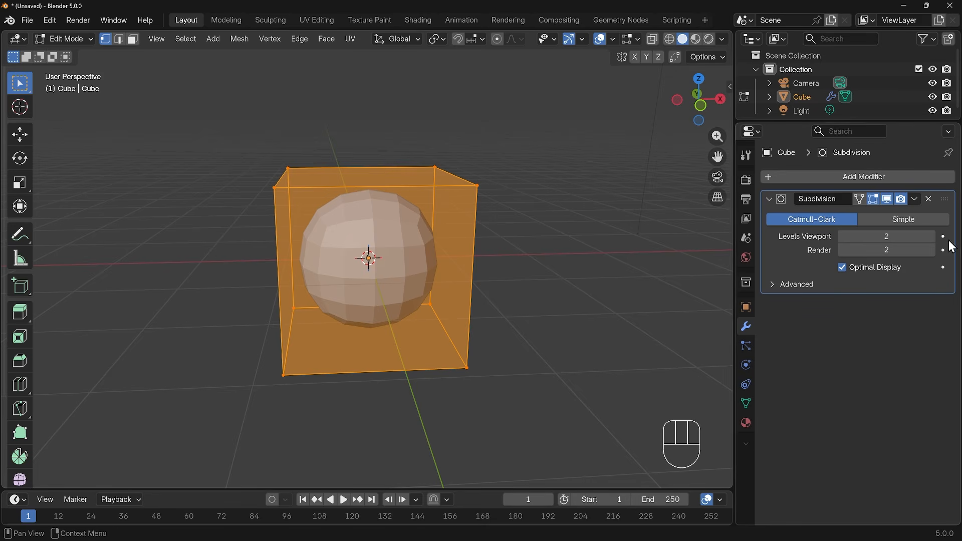
{"action": "left_click", "coordinate": [931, 236]}
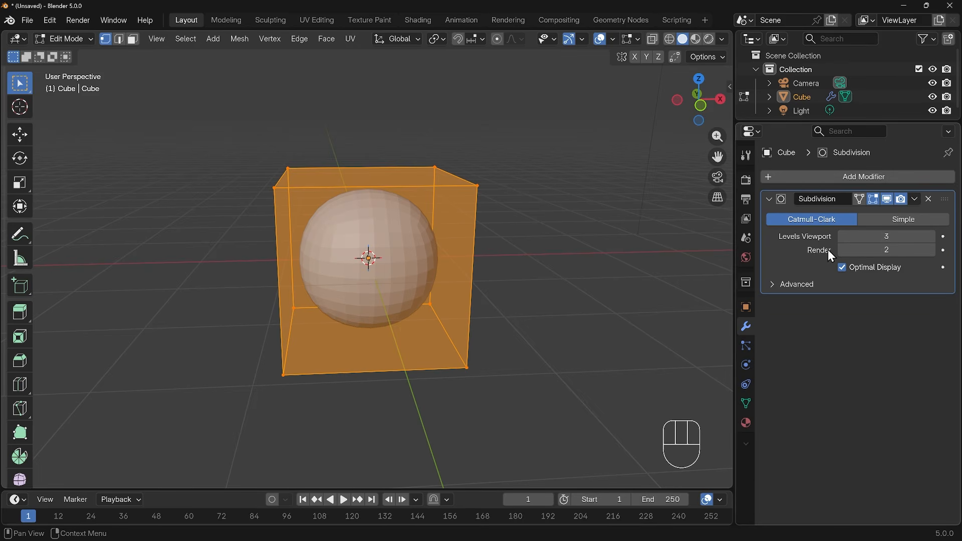
{"action": "left_click", "coordinate": [931, 249]}
- Add a single loop cut across the Y axis and slide it close to the cube's negative Y end face
{"action": "middle_click_drag", "start_coordinate": [601, 278], "coordinate": [448, 267]}
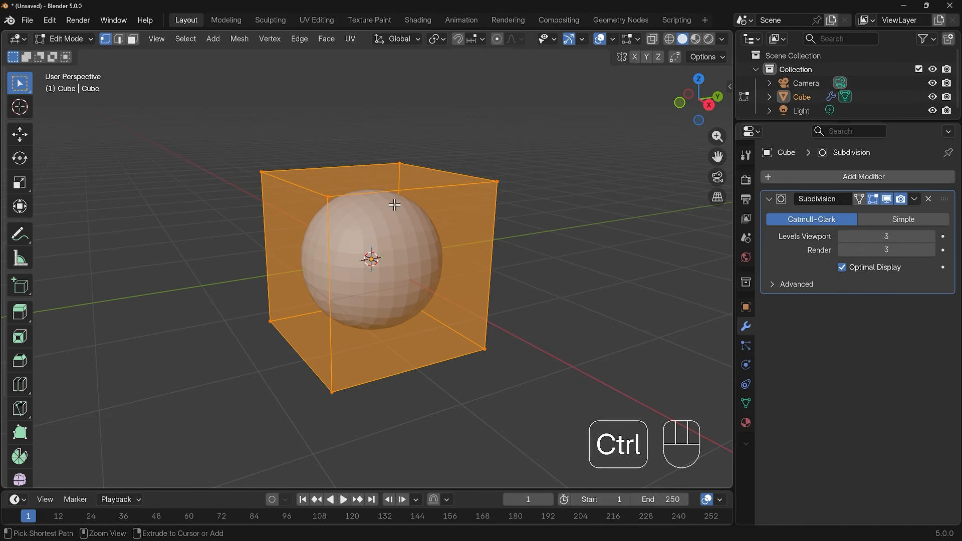
{"action": "key", "text": "ctrl+r"}
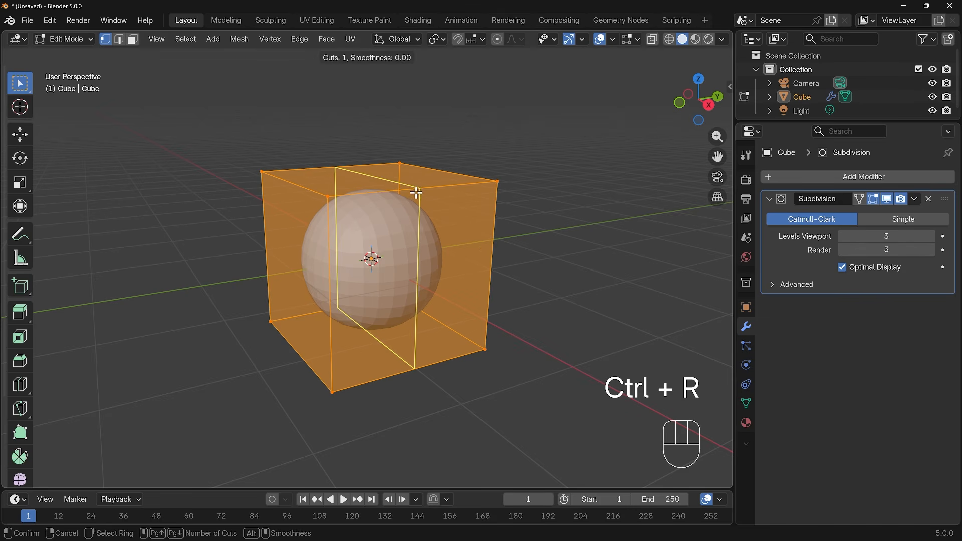
{"action": "left_click", "coordinate": [416, 192]}
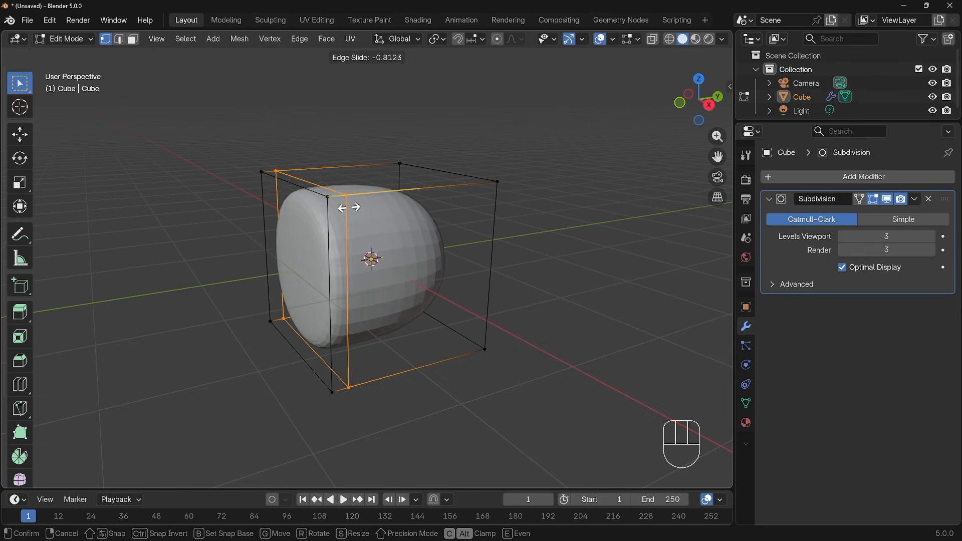
{"action": "left_click", "coordinate": [332, 206]}
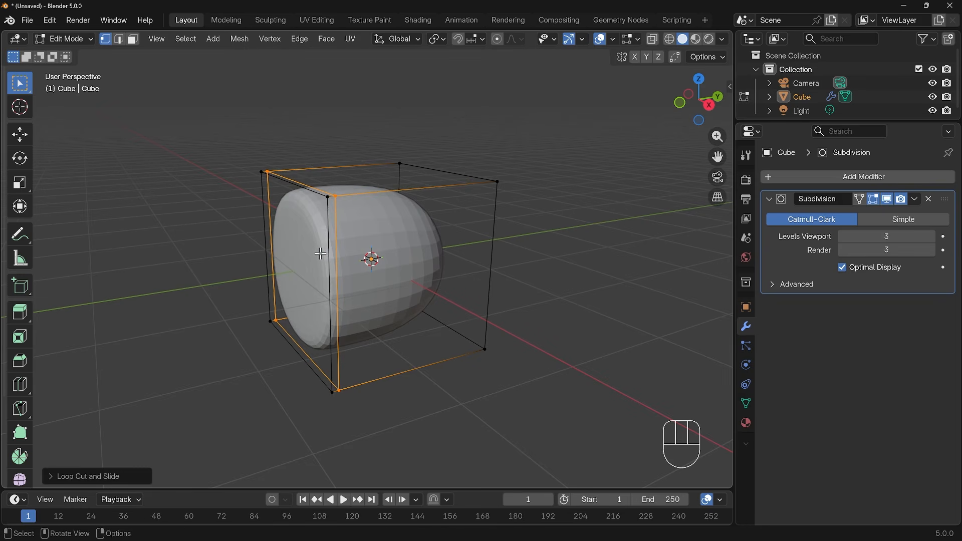
- Switch to face selection and inset the cube's negative Y end face by about 0.068 m
{"action": "scroll", "coordinate": [320, 253], "scroll_direction": "up", "scroll_amount": 2}
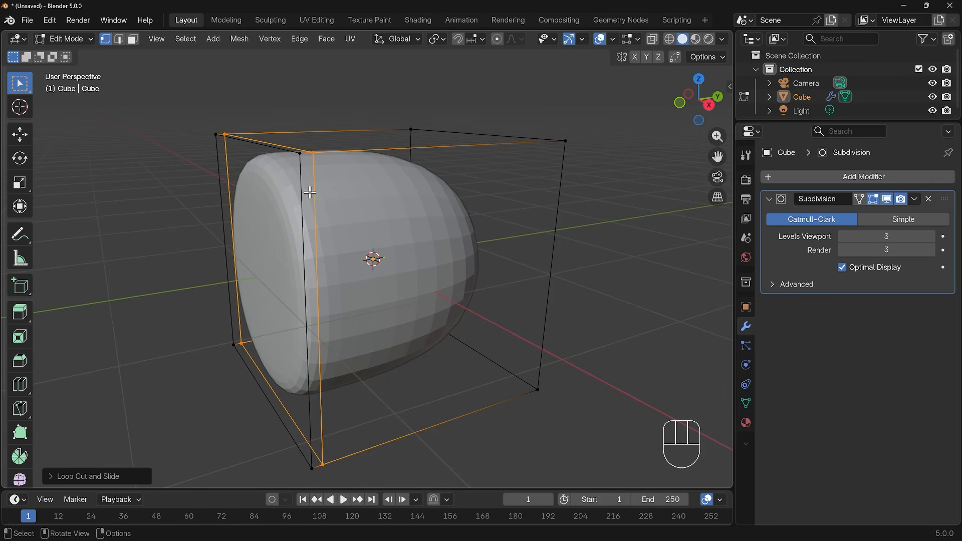
{"action": "key", "text": "3"}
{"action": "left_click", "coordinate": [310, 248], "text": "alt"}
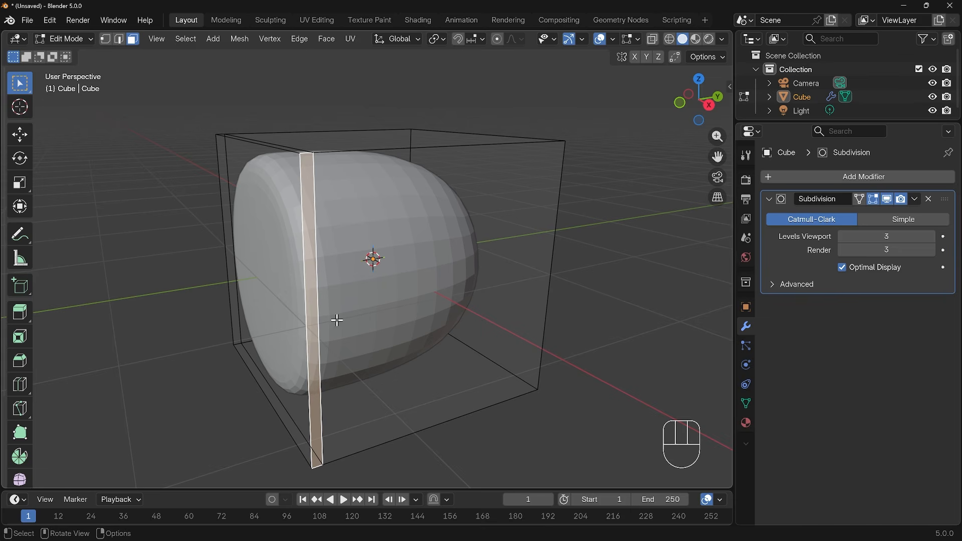
{"action": "left_click", "coordinate": [268, 256]}
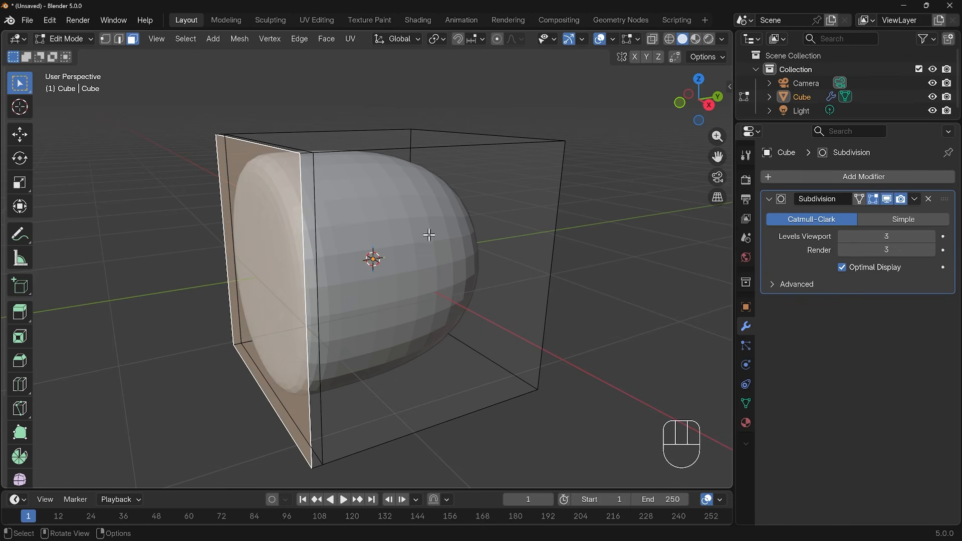
{"action": "key", "text": "i"}
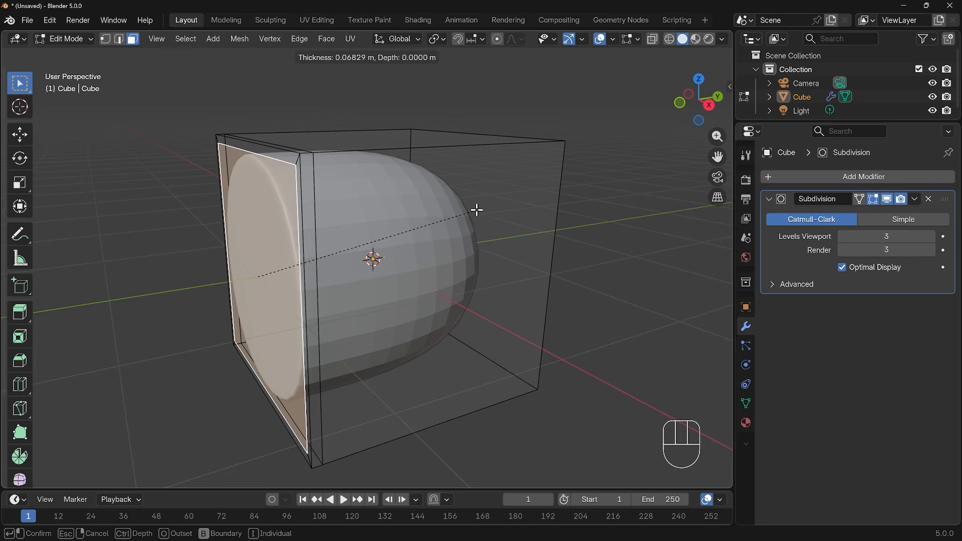
{"action": "left_click", "coordinate": [476, 210]}
- Examine the support geometry around the inset end, selecting the narrow strips on either side of the corner edge in turn
{"action": "middle_click_drag", "start_coordinate": [370, 258], "coordinate": [370, 258]}
{"action": "scroll", "coordinate": [378, 254], "scroll_direction": "up", "scroll_amount": 3}
{"action": "scroll", "coordinate": [378, 255], "scroll_direction": "up", "scroll_amount": 1}
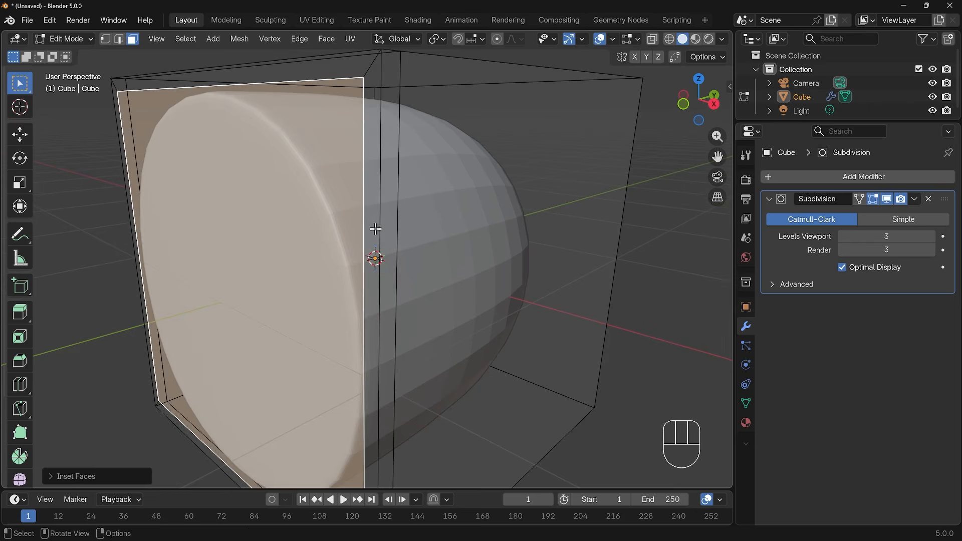
{"action": "left_click", "coordinate": [376, 229]}
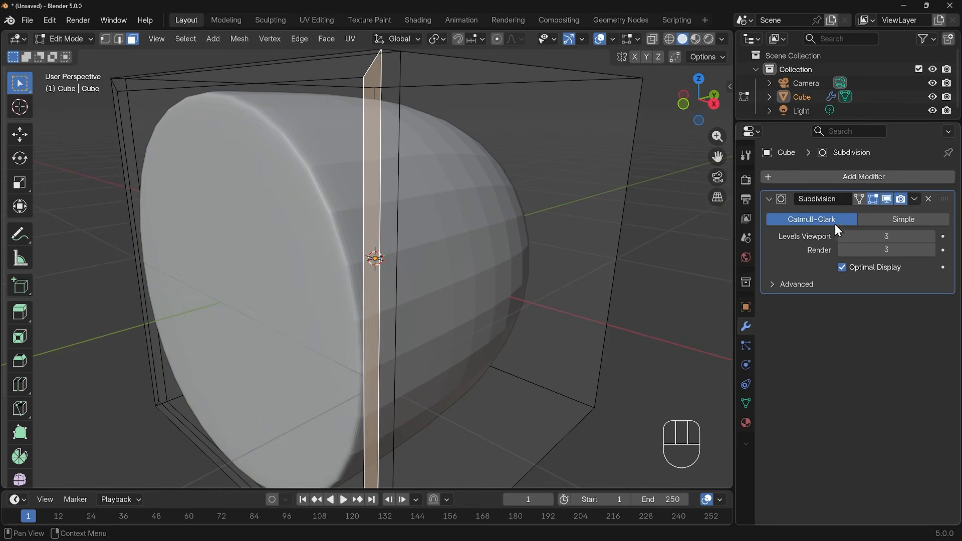
{"action": "left_click", "coordinate": [392, 222]}
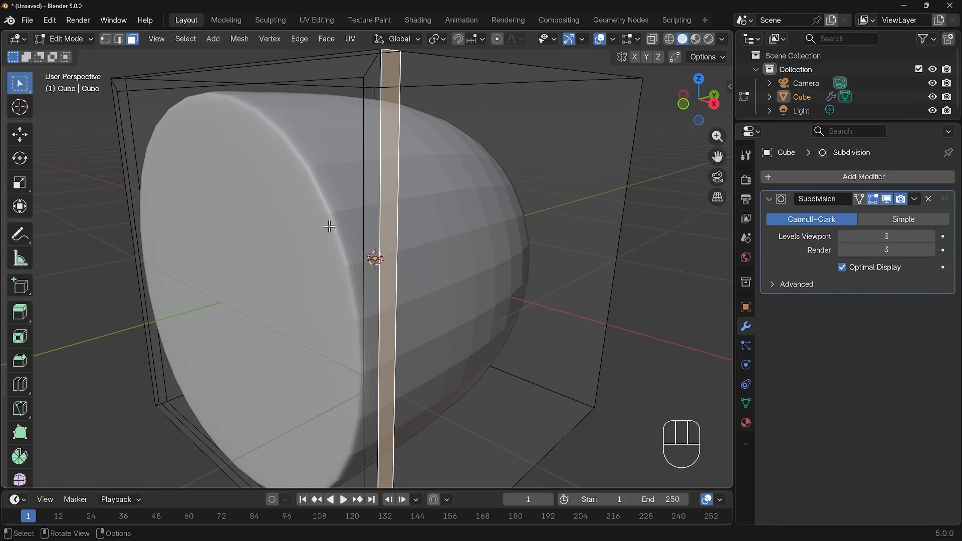
{"action": "middle_click_drag", "start_coordinate": [461, 214], "coordinate": [333, 197]}
{"action": "scroll", "coordinate": [402, 244], "scroll_direction": "down", "scroll_amount": 5}
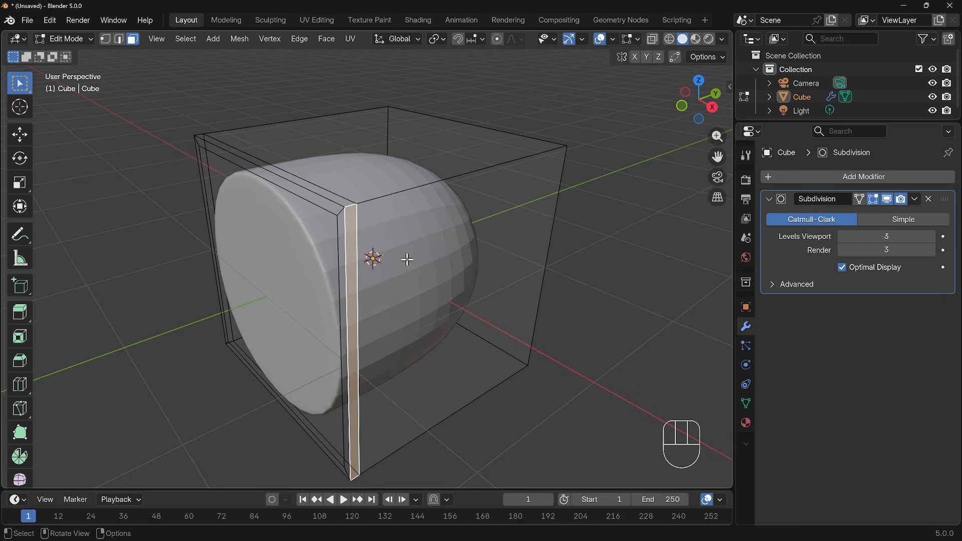
- Return to Object Mode, shade the cube smooth and set the Subdivision modifier's viewport level to 4
{"action": "key", "text": "Tab"}
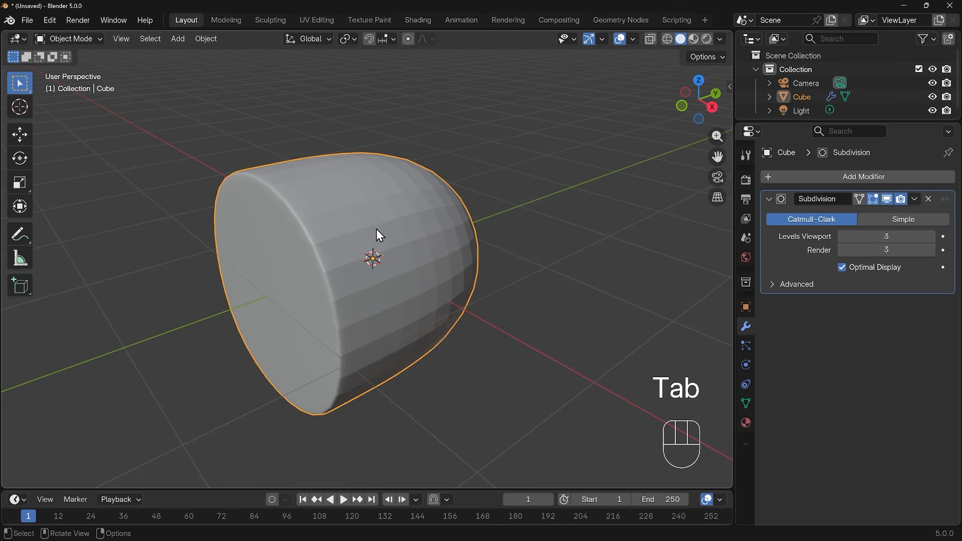
{"action": "right_click", "coordinate": [373, 230]}
{"action": "left_click", "coordinate": [369, 230]}
{"action": "middle_click_drag", "start_coordinate": [380, 287], "coordinate": [376, 328]}
{"action": "left_click", "coordinate": [930, 237]}
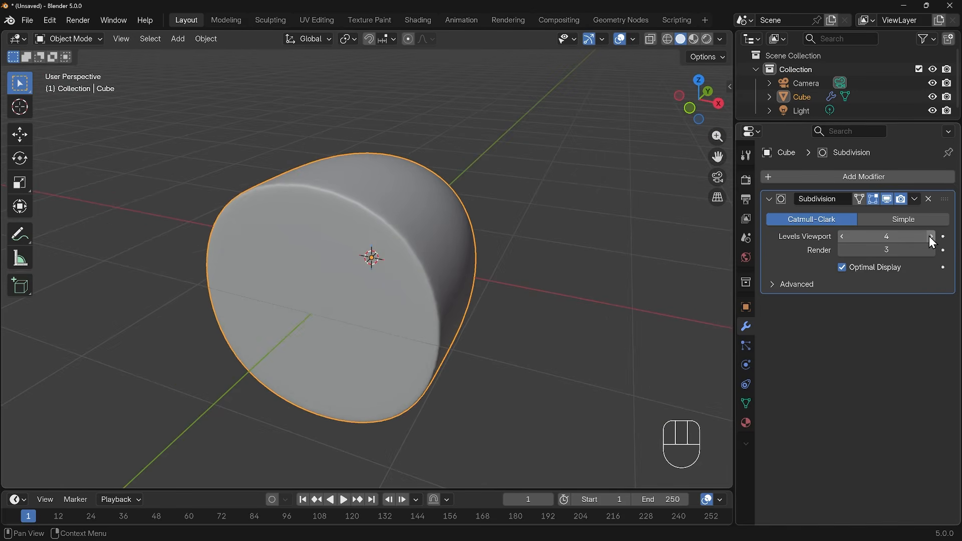
{"action": "mouse_move", "coordinate": [434, 251]}
{"action": "middle_mouse_down"}
{"action": "mouse_move", "coordinate": [408, 249]}
{"action": "mouse_move", "coordinate": [417, 245]}
{"action": "middle_mouse_up"}
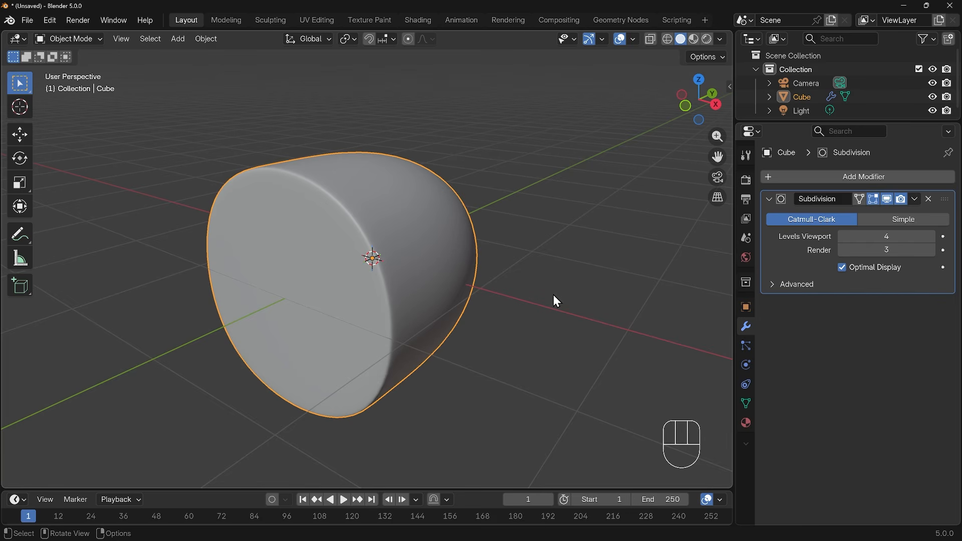
- In Edit Mode, select the cube's positive Y end face and set the Mean Crease of its edges to 1.00
{"action": "key", "text": "Tab"}
{"action": "middle_click_drag", "start_coordinate": [552, 296], "coordinate": [477, 275]}
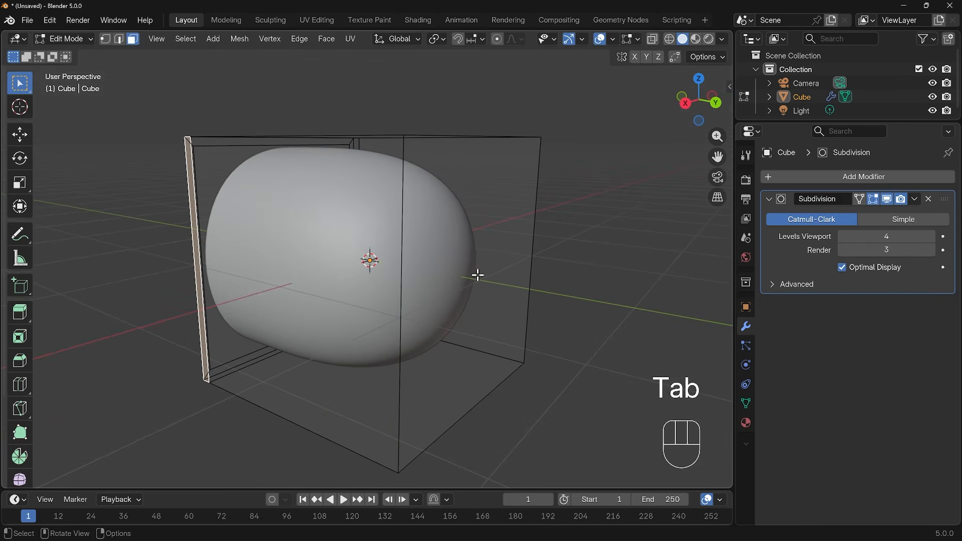
{"action": "left_click", "coordinate": [483, 266]}
{"action": "key", "text": "n"}
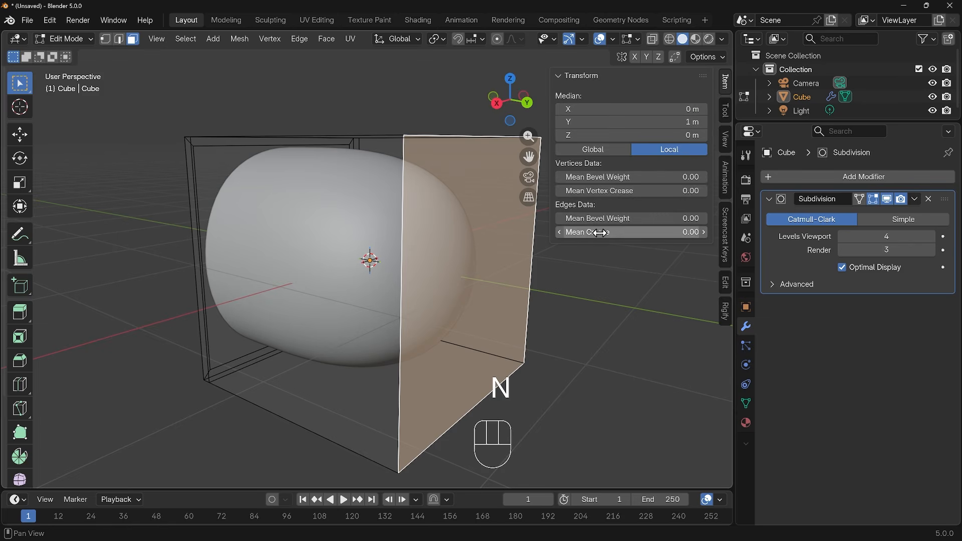
{"action": "left_click_drag", "start_coordinate": [599, 232], "coordinate": [676, 233]}
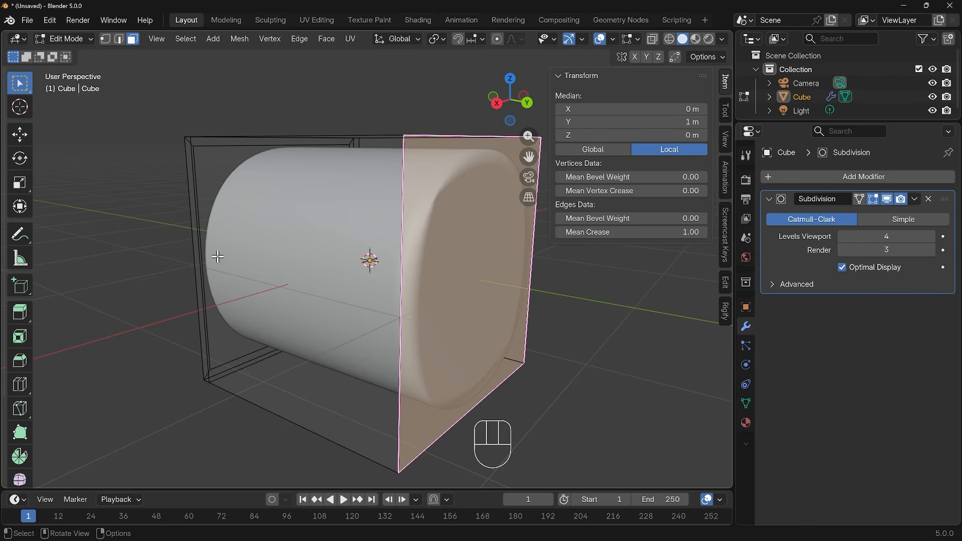
- Compare the creased end with the loop-cut end, and reset the selected face's Mean Crease to 0.00
{"action": "middle_click_drag", "start_coordinate": [215, 255], "coordinate": [344, 210]}
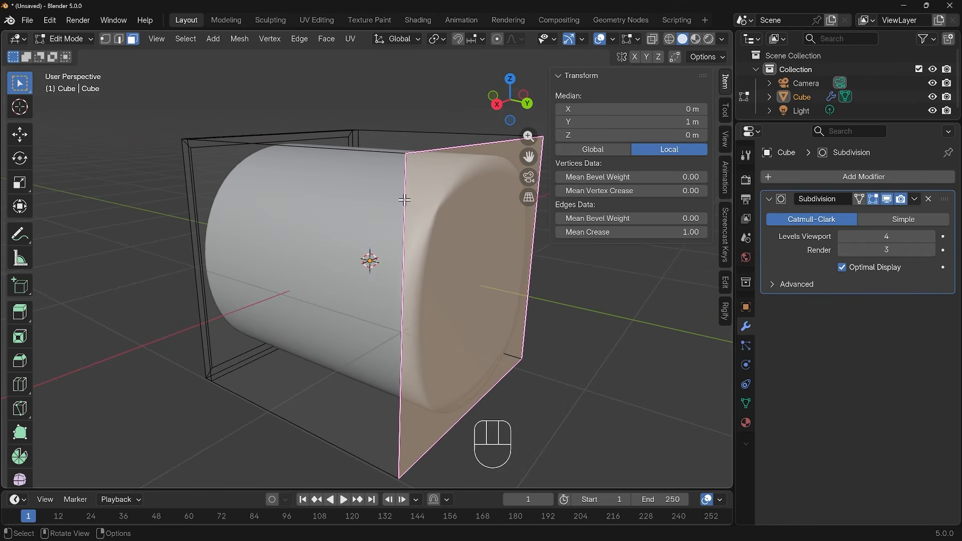
{"action": "middle_click_drag", "start_coordinate": [494, 271], "coordinate": [591, 266]}
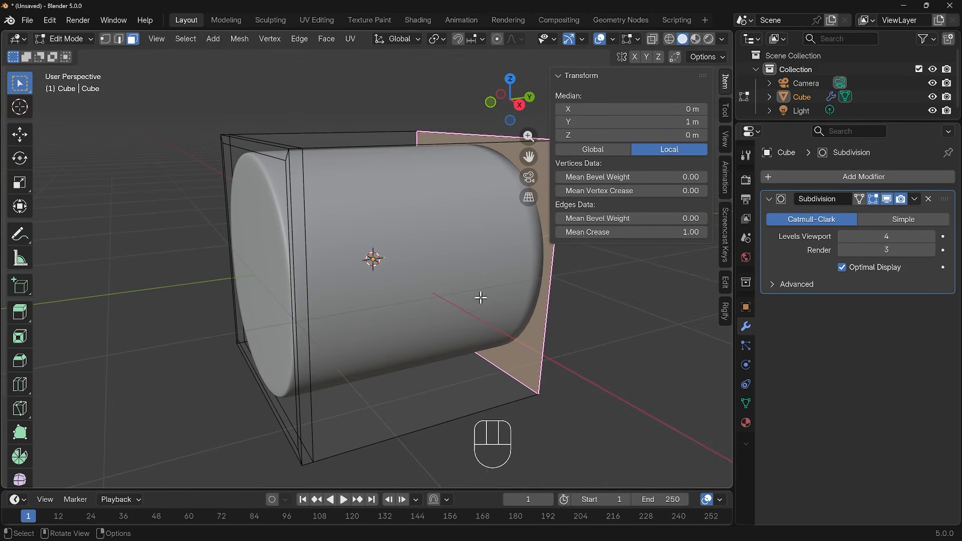
{"action": "middle_click_drag", "start_coordinate": [479, 296], "coordinate": [478, 200]}
{"action": "middle_click_drag", "start_coordinate": [430, 279], "coordinate": [476, 307]}
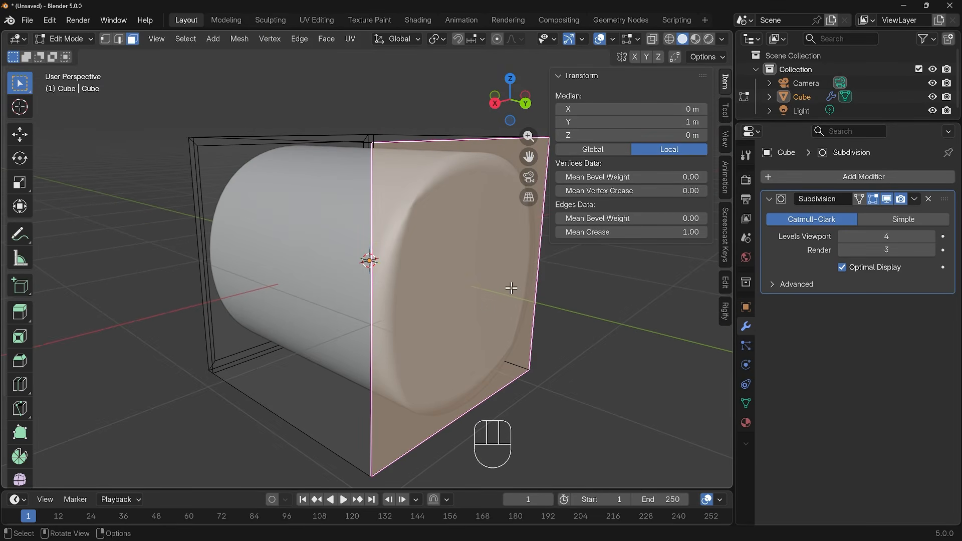
{"action": "middle_click_drag", "start_coordinate": [199, 253], "coordinate": [289, 163]}
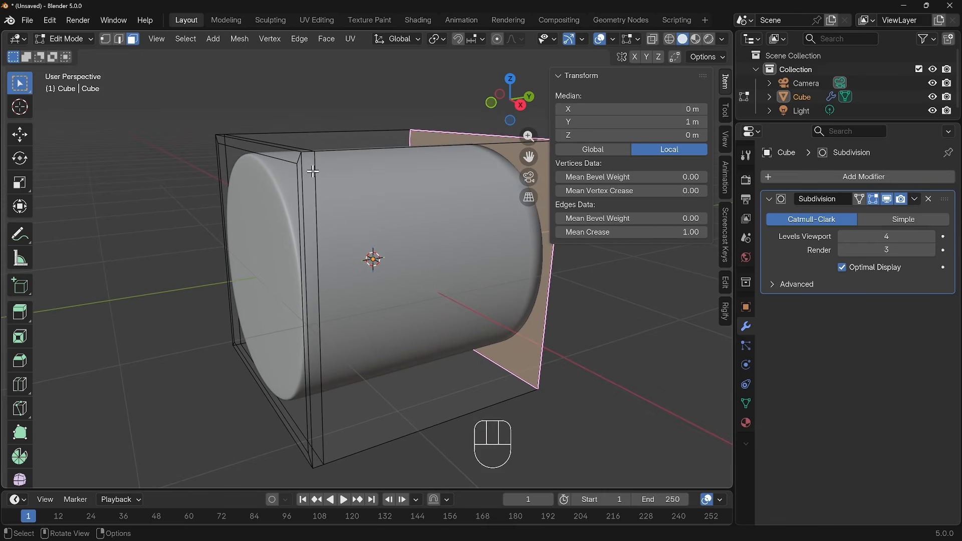
{"action": "middle_click_drag", "start_coordinate": [470, 254], "coordinate": [528, 272]}
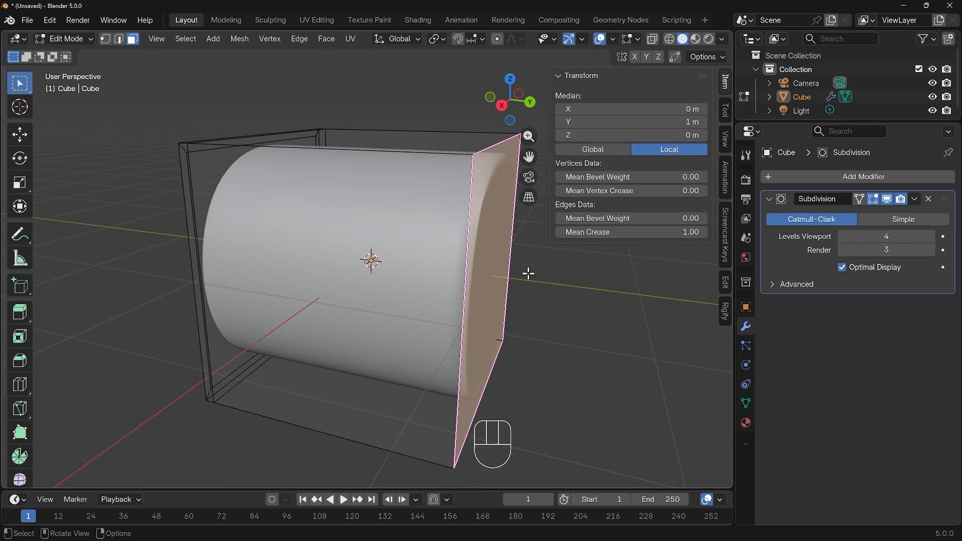
{"action": "left_click_drag", "start_coordinate": [656, 233], "coordinate": [528, 244]}
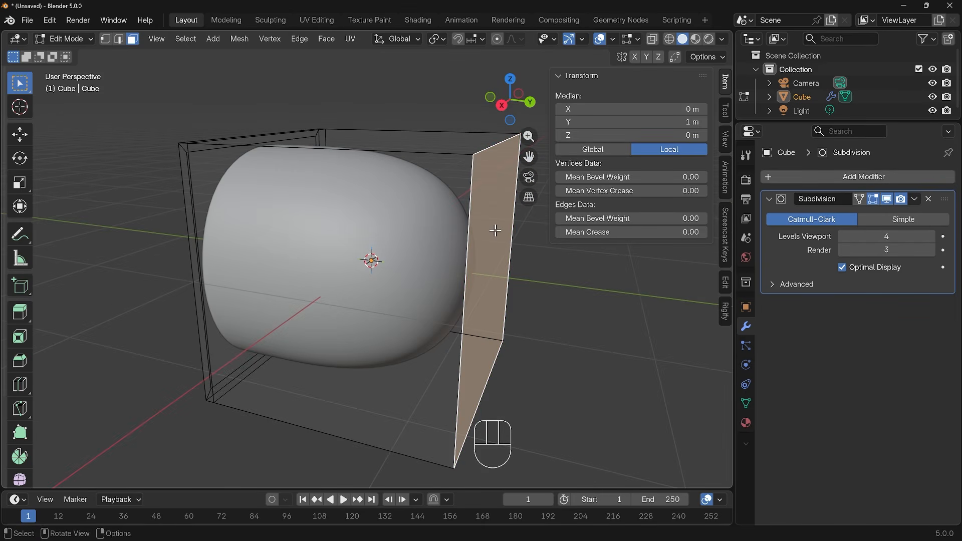
{"action": "middle_click_drag", "start_coordinate": [495, 230], "coordinate": [481, 230]}
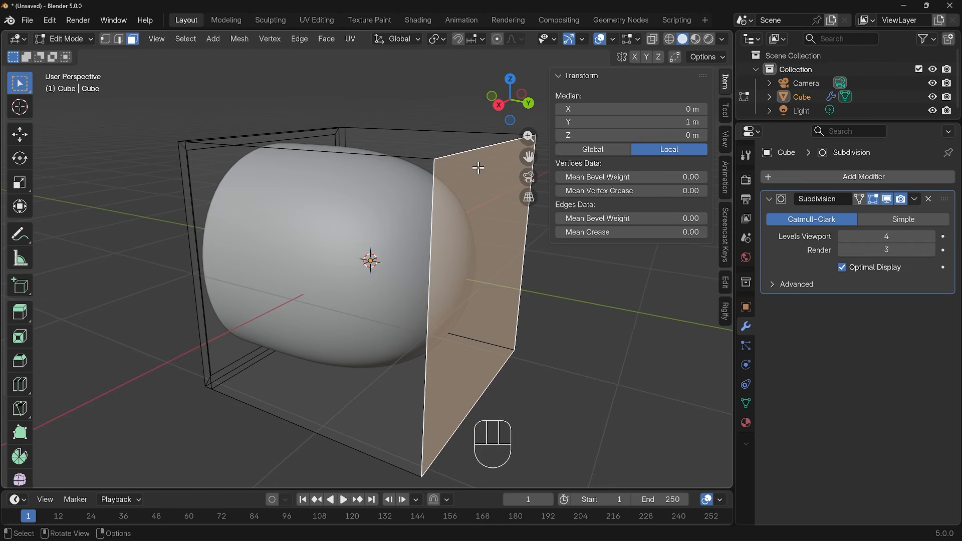
- Bevel the border edges of the cube's positive Y end face with two segments and an offset of about 0.03 m
{"action": "key", "text": "ctrl+b"}
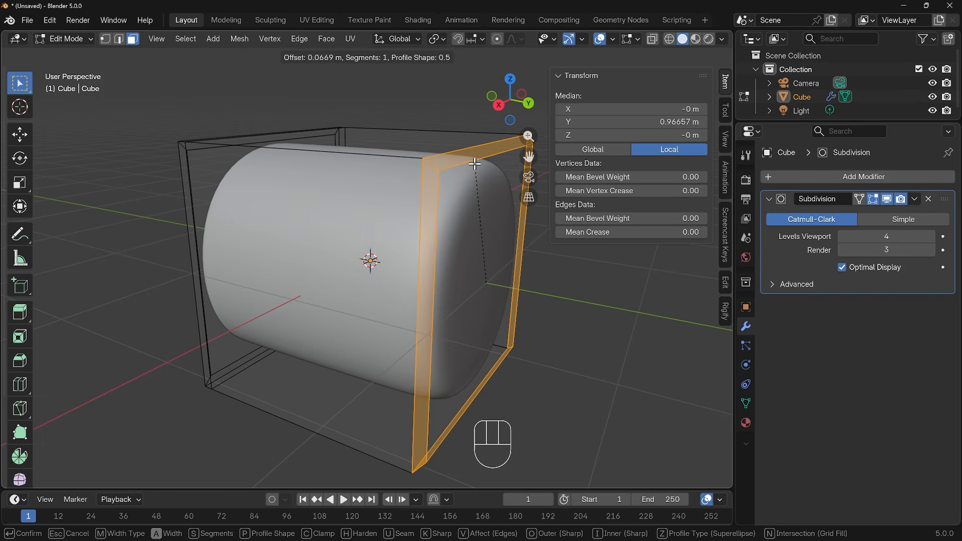
{"action": "scroll", "coordinate": [475, 164], "scroll_direction": "up", "scroll_amount": 1}
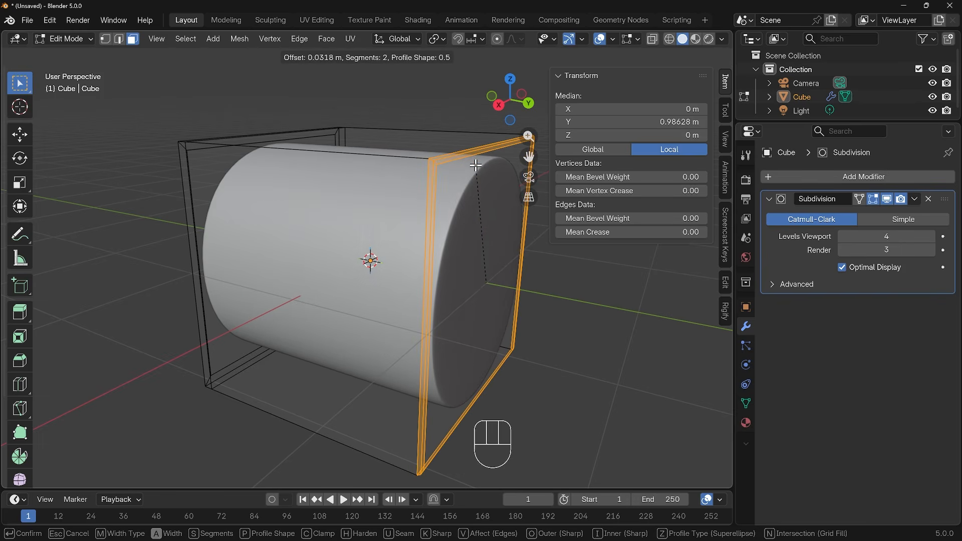
{"action": "key", "text": "shift"}
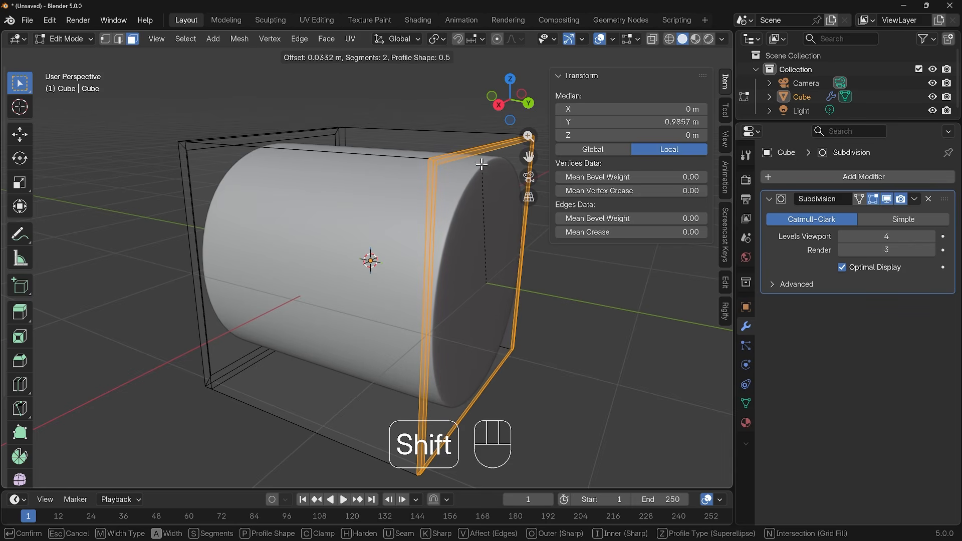
{"action": "left_click", "coordinate": [484, 167]}
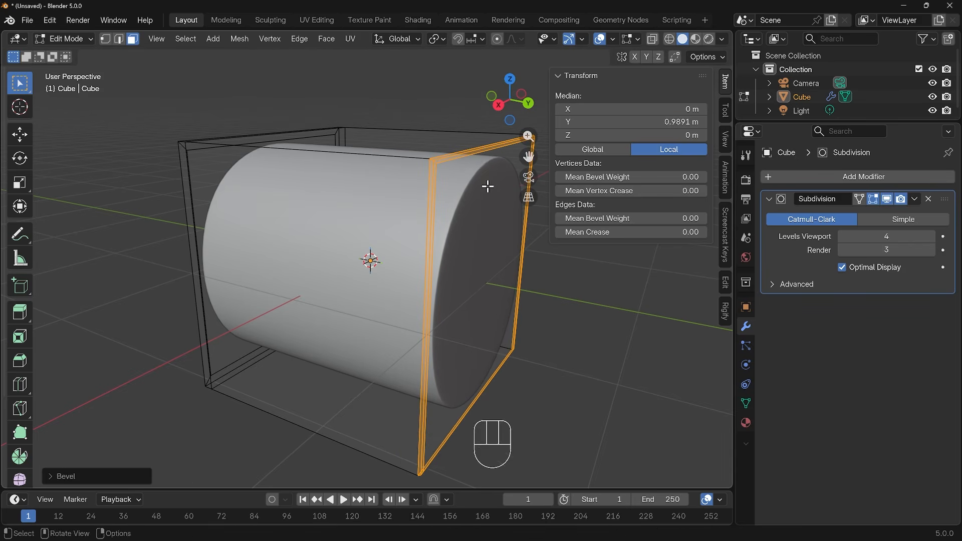
{"action": "middle_click_drag", "start_coordinate": [489, 186], "coordinate": [440, 264]}
{"action": "middle_click_drag", "start_coordinate": [523, 268], "coordinate": [425, 270]}
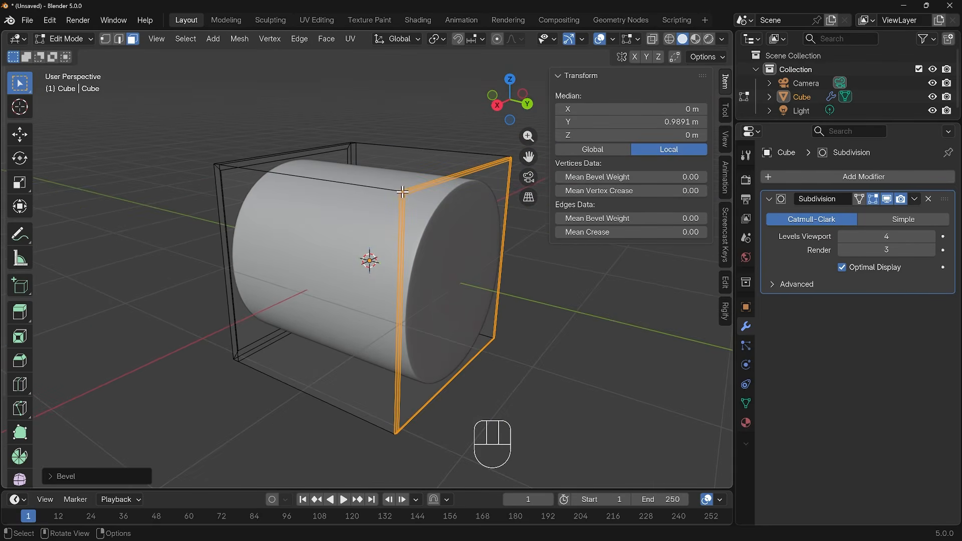
{"action": "scroll", "coordinate": [407, 195], "scroll_direction": "up", "scroll_amount": 2}
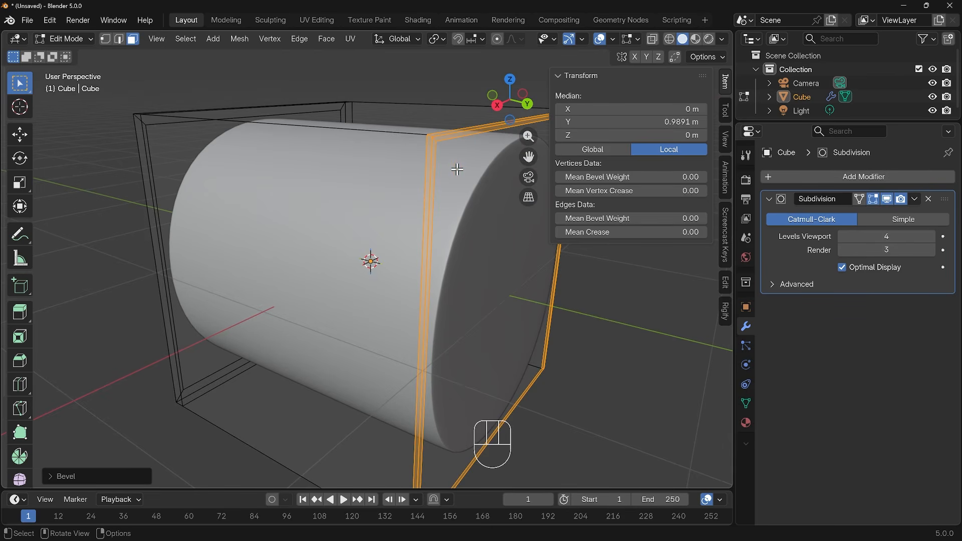
- Add one loop cut around the middle of the cube and bevel it with two segments into a wide band
{"action": "middle_click_drag", "start_coordinate": [292, 231], "coordinate": [333, 243]}
{"action": "scroll", "coordinate": [367, 202], "scroll_direction": "down", "scroll_amount": 3}
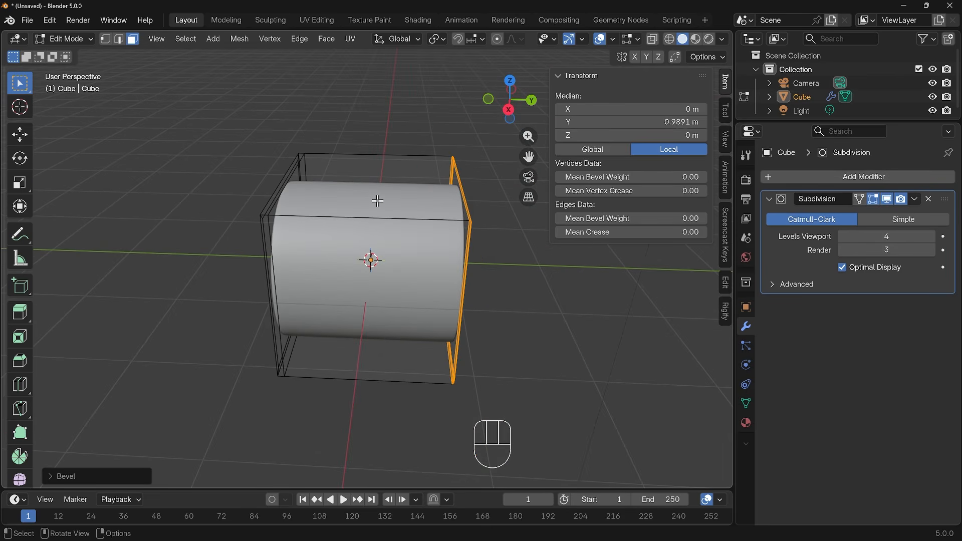
{"action": "key", "text": "ctrl+r"}
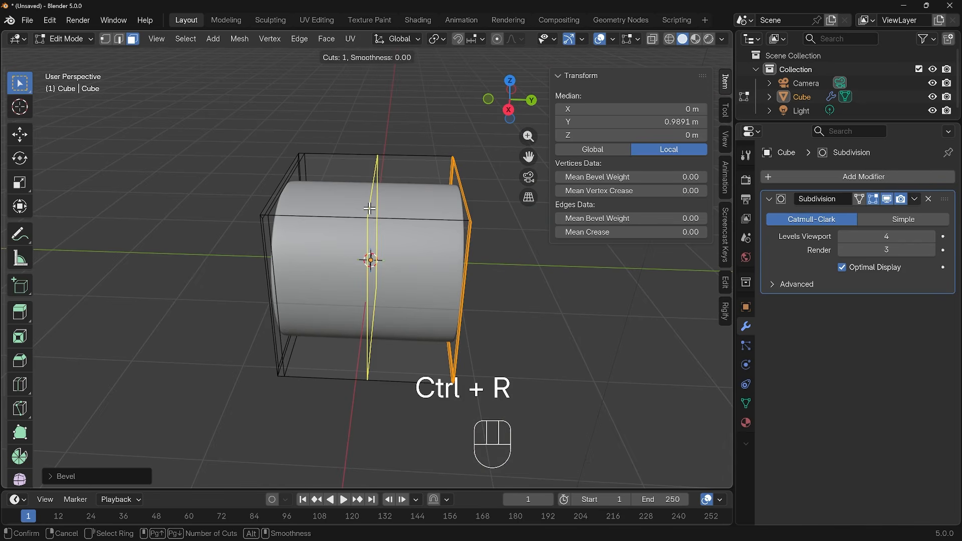
{"action": "left_click", "coordinate": [369, 208]}
{"action": "left_click", "coordinate": [385, 210]}
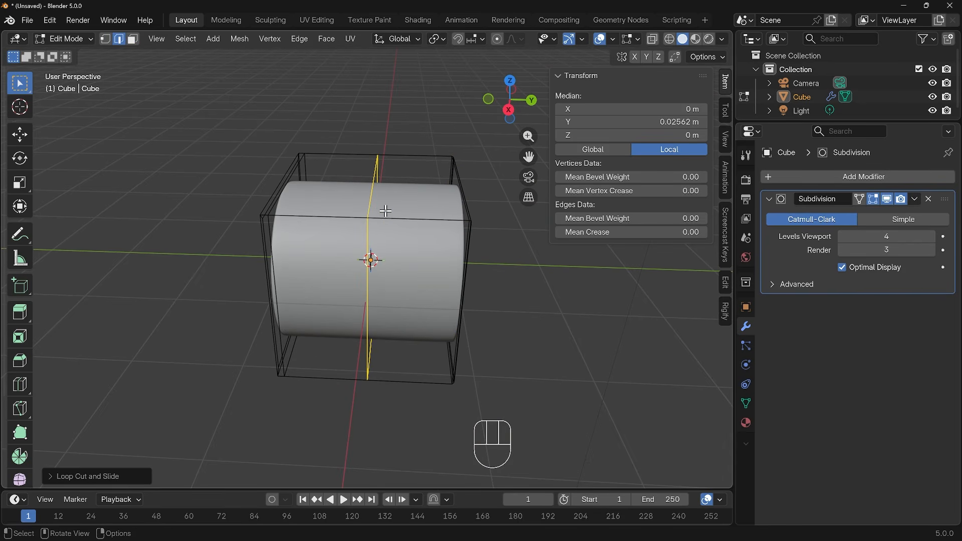
{"action": "key", "text": "ctrl+b"}
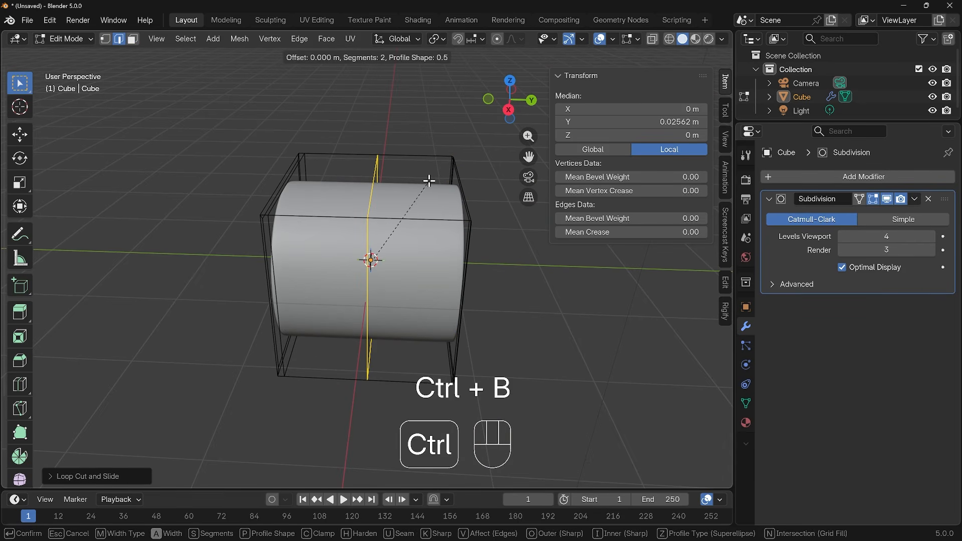
{"action": "mouse_move", "coordinate": [434, 180]}
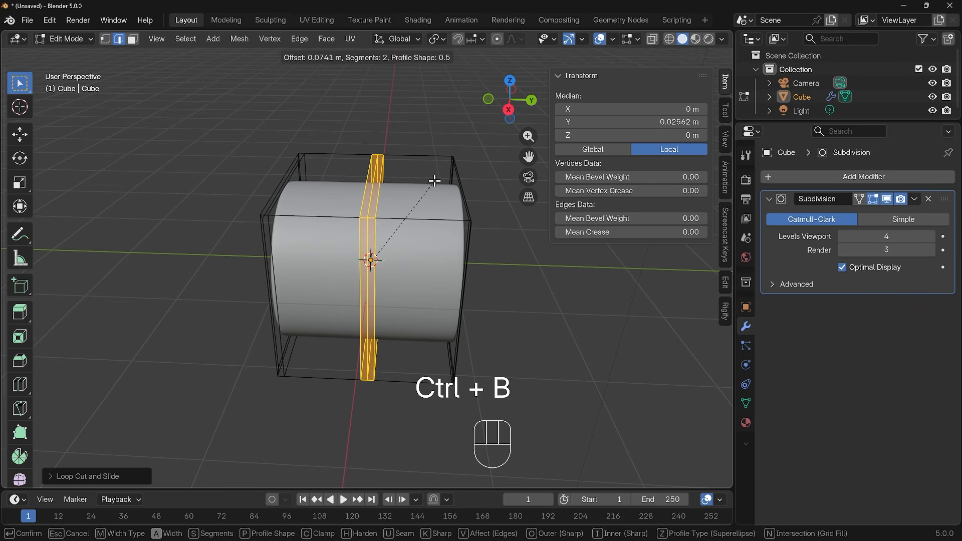
{"action": "left_click", "coordinate": [441, 183]}
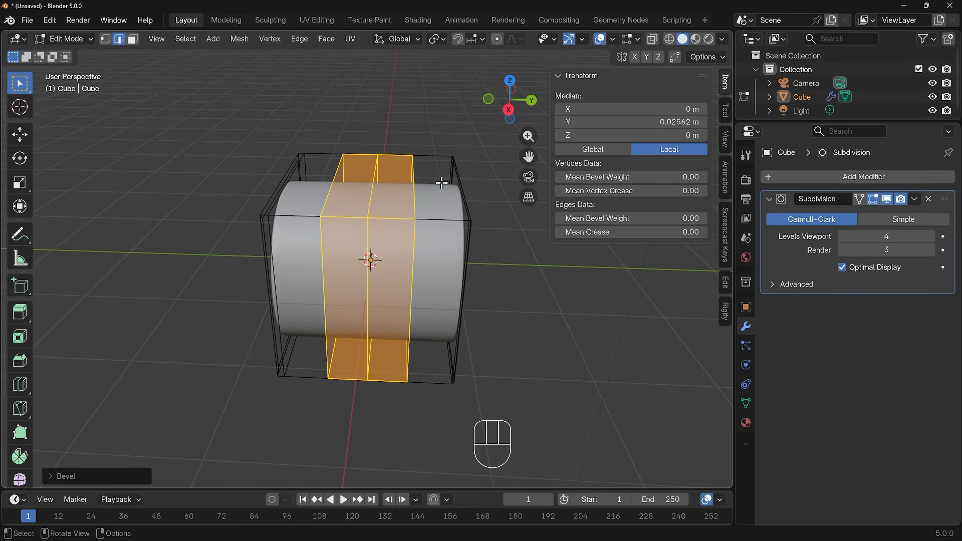
- Select the centre edge loop of the band and scale it inward to pinch the shape into a waist
{"action": "left_click", "coordinate": [373, 191], "text": "alt"}
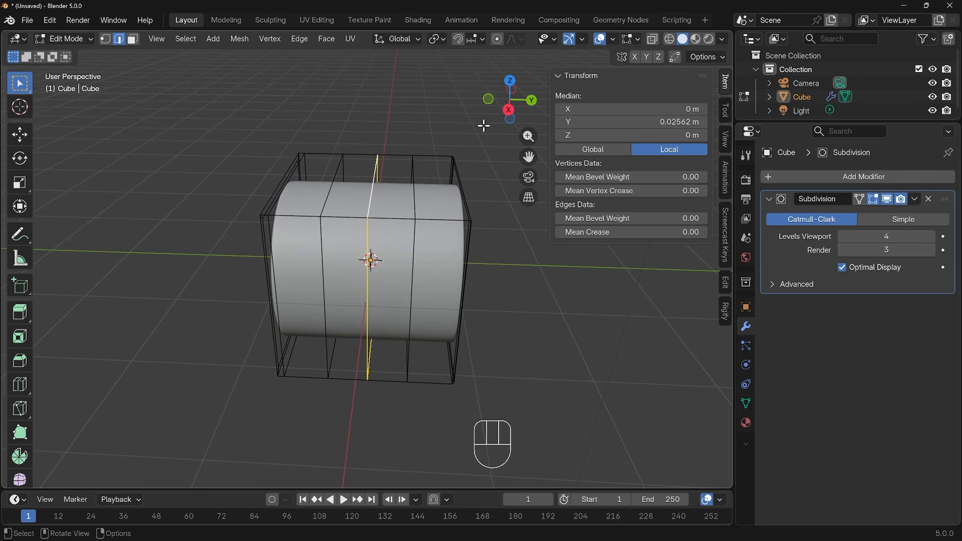
{"action": "key", "text": "s"}
{"action": "left_click", "coordinate": [404, 179]}
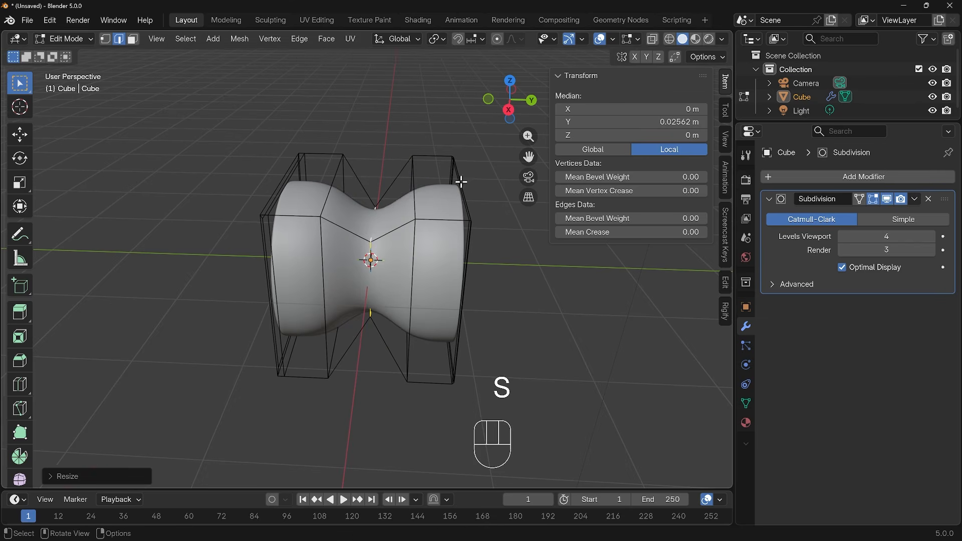
- Bevel the waist's edge loop into a narrow two-segment strip to sharpen the pinch
{"action": "middle_click_drag", "start_coordinate": [461, 181], "coordinate": [419, 260]}
{"action": "scroll", "coordinate": [419, 265], "scroll_direction": "up", "scroll_amount": 3}
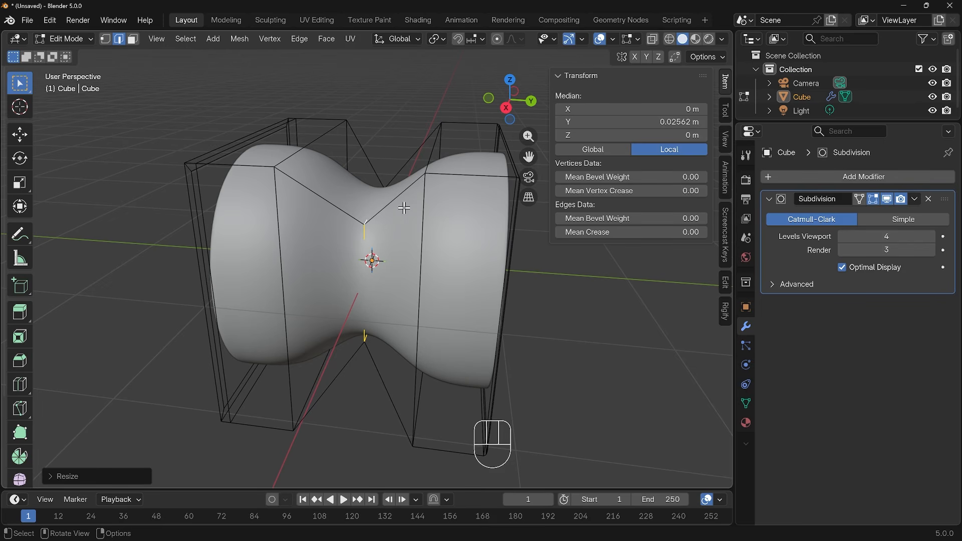
{"action": "key", "text": "ctrl+b"}
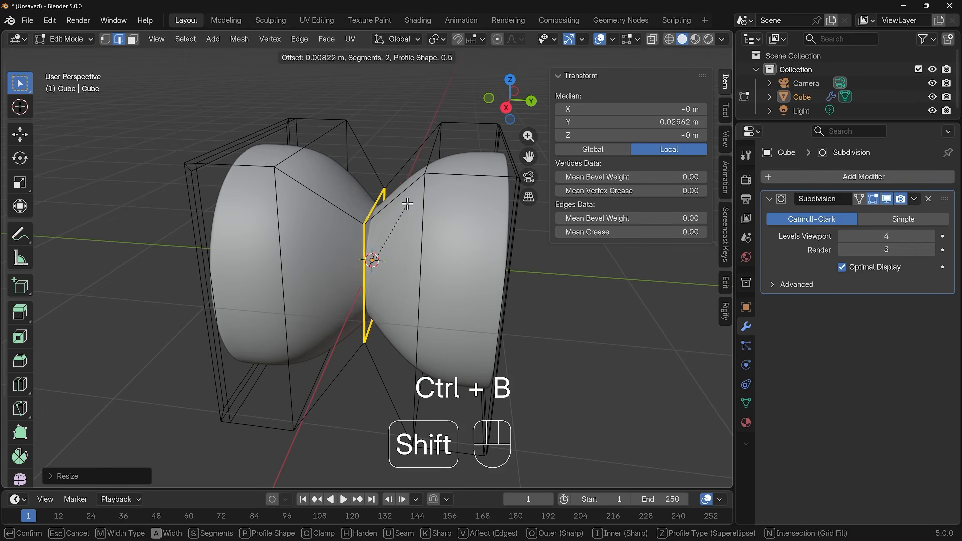
{"action": "left_click", "coordinate": [410, 196]}
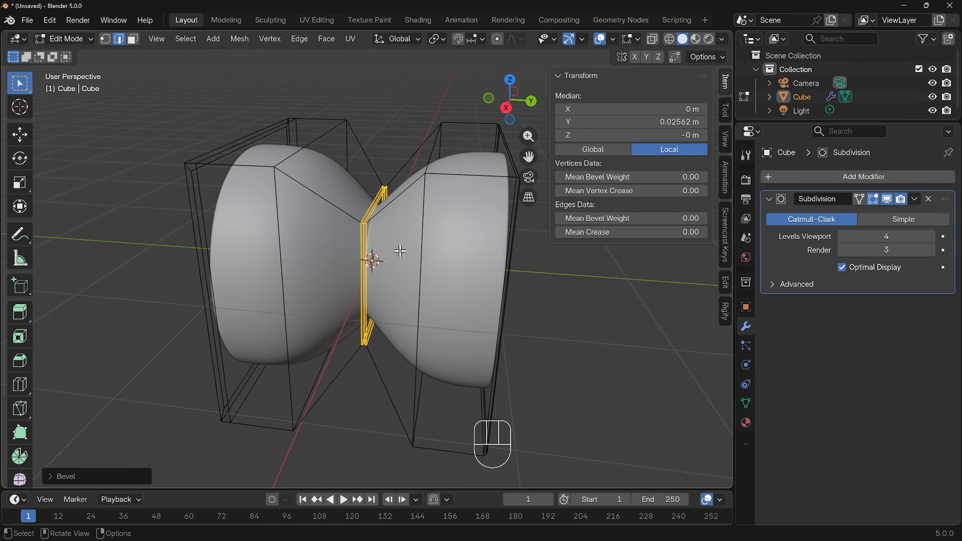
- Examine the sharpened waist in Object Mode and inspect its narrow support loops up close in Edit Mode
{"action": "mouse_move", "coordinate": [387, 256]}
{"action": "middle_mouse_down"}
{"action": "mouse_move", "coordinate": [371, 260]}
{"action": "mouse_move", "coordinate": [356, 295]}
{"action": "mouse_move", "coordinate": [441, 271]}
{"action": "mouse_move", "coordinate": [402, 239]}
{"action": "mouse_move", "coordinate": [372, 271]}
{"action": "mouse_move", "coordinate": [461, 268]}
{"action": "mouse_move", "coordinate": [392, 273]}
{"action": "middle_mouse_up"}
{"action": "key", "text": "Tab"}
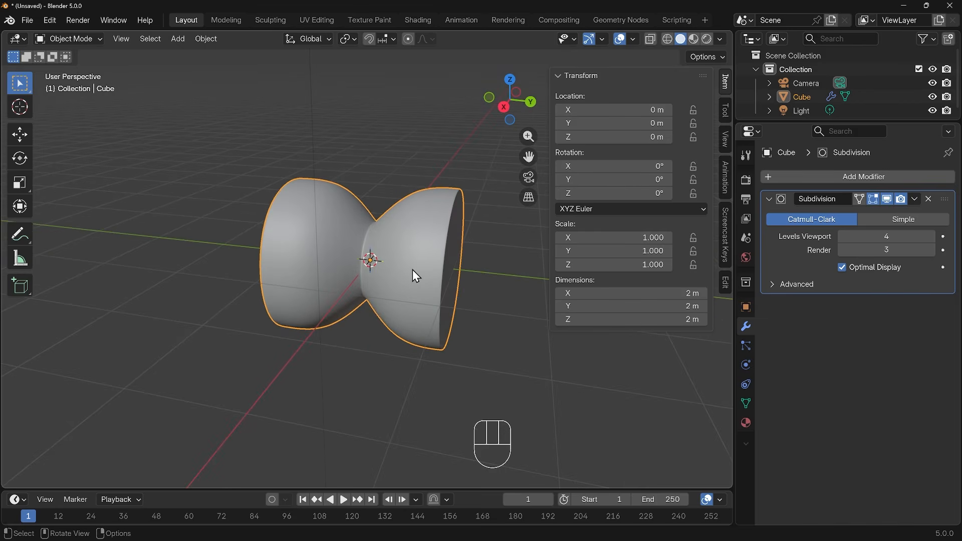
{"action": "key", "text": "Tab"}
{"action": "scroll", "coordinate": [359, 232], "scroll_direction": "up", "scroll_amount": 5}
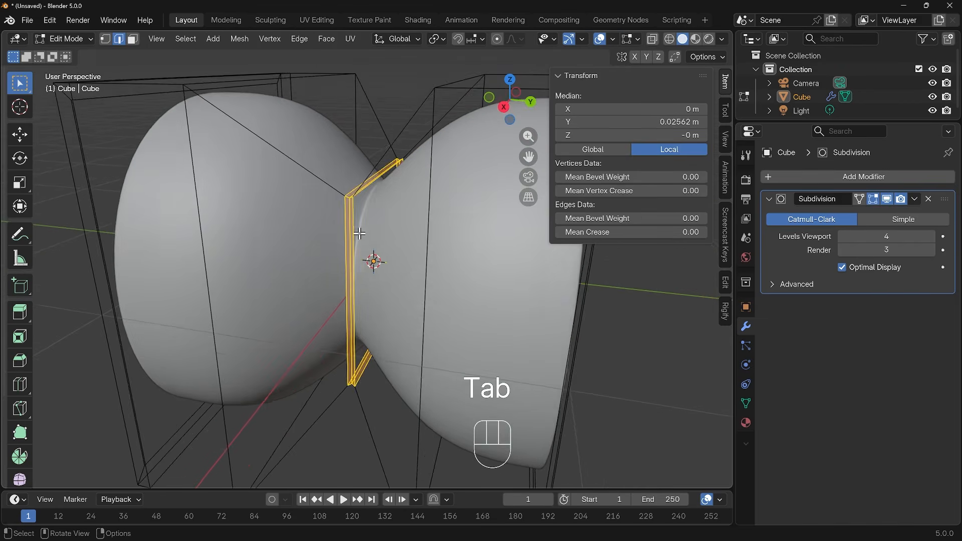
{"action": "middle_click_drag", "start_coordinate": [360, 233], "coordinate": [387, 229]}
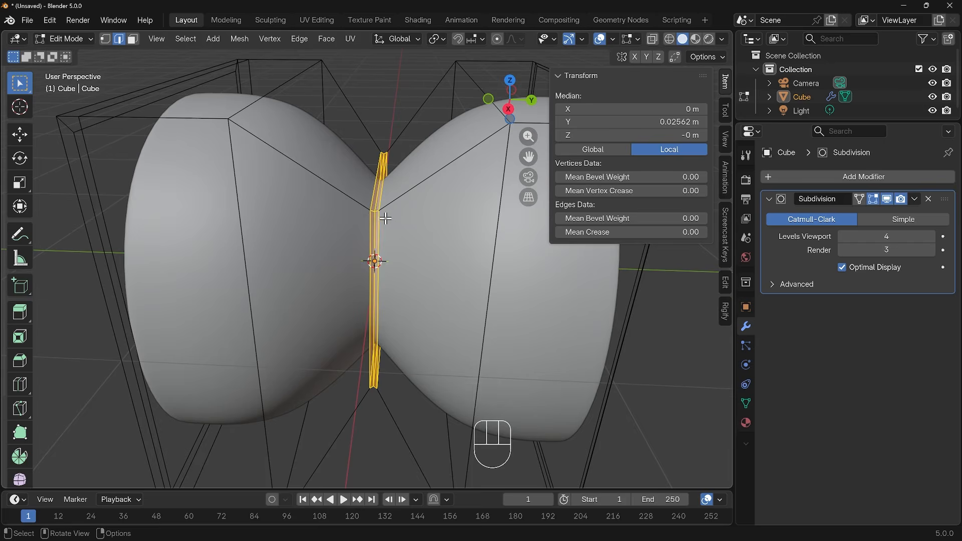
{"action": "scroll", "coordinate": [394, 194], "scroll_direction": "up", "scroll_amount": 4}
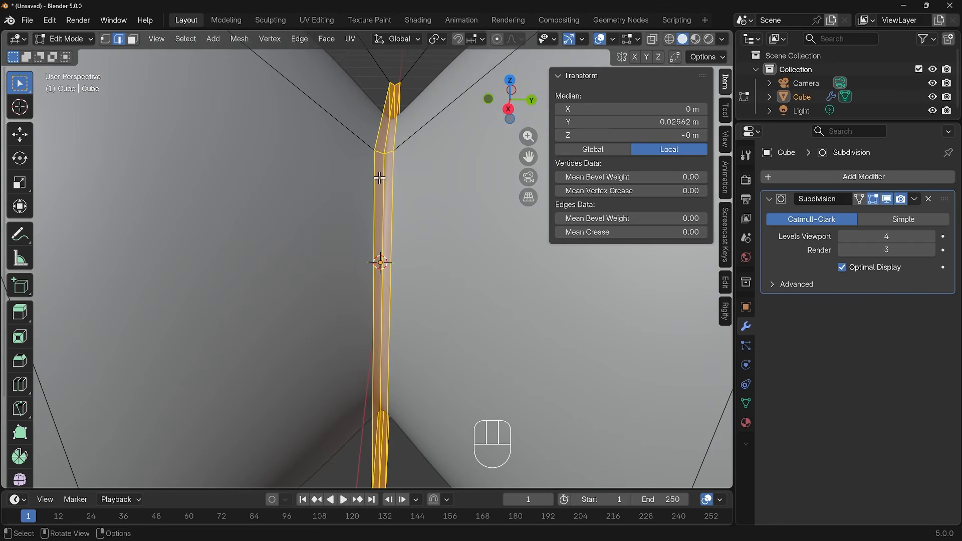
{"action": "middle_click_drag", "start_coordinate": [430, 199], "coordinate": [367, 192]}
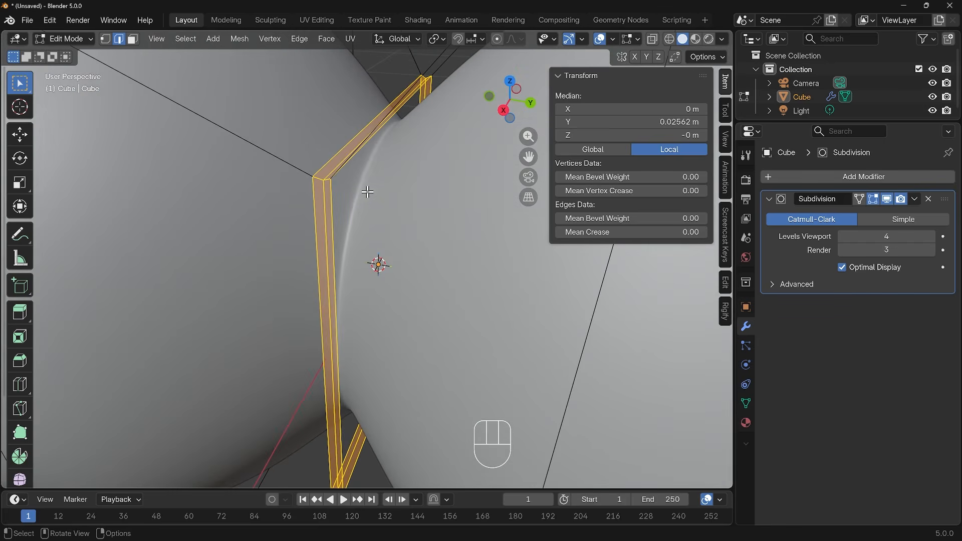
{"action": "scroll", "coordinate": [395, 131], "scroll_direction": "down", "scroll_amount": 5}
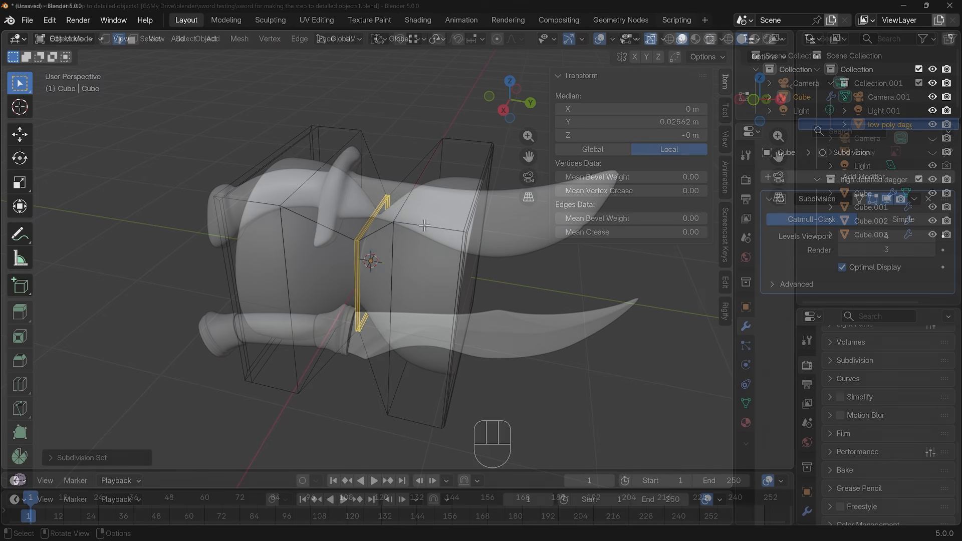
- In the dagger file, enter Edit Mode on the low poly dagger and focus on its guard
{"action": "key", "text": "Tab"}
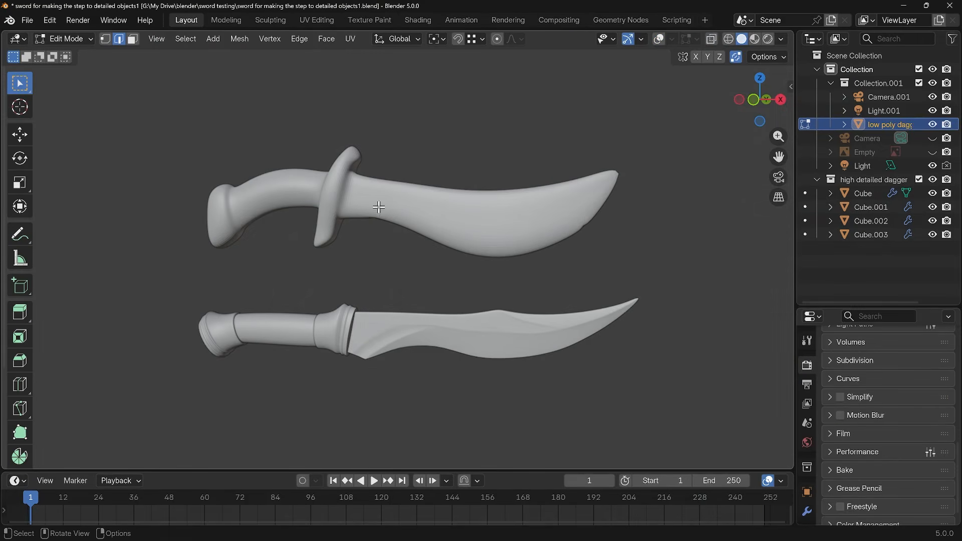
{"action": "scroll", "coordinate": [378, 199], "scroll_direction": "up", "scroll_amount": 3}
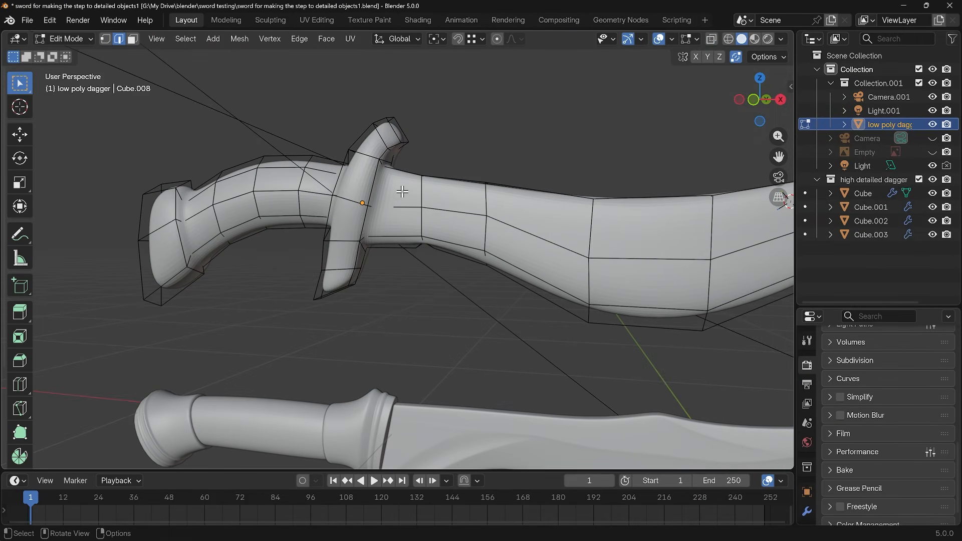
- Try to bevel the edge loop where the dagger's blade meets the guard, and undo the bevel
{"action": "left_click", "coordinate": [377, 199], "text": "alt"}
{"action": "key", "text": "ctrl+b"}
{"action": "left_click", "coordinate": [408, 187]}
{"action": "middle_click_drag", "start_coordinate": [409, 188], "coordinate": [384, 196]}
{"action": "key", "text": "ctrl+z"}
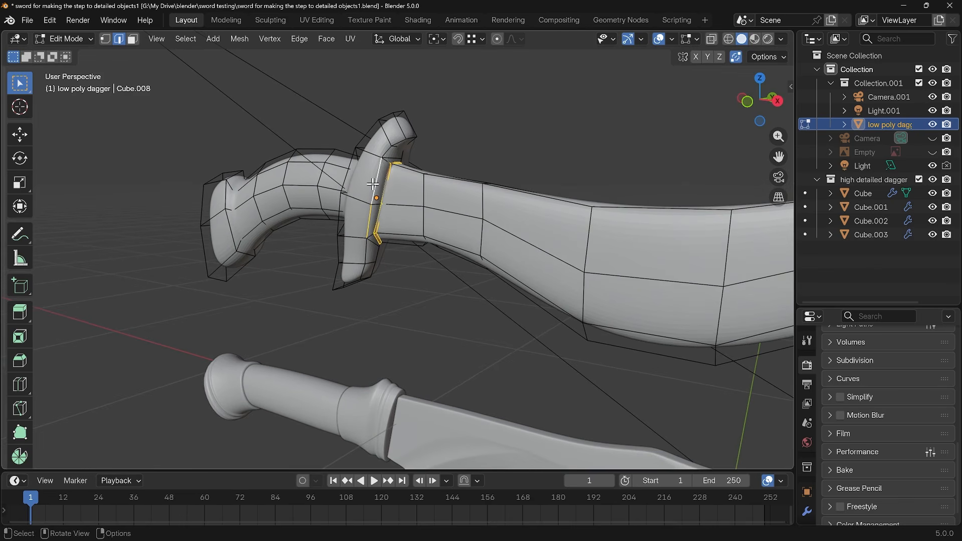
- Select the edge loops outlining the dagger's guard and bevel them with one segment and an offset of about 0.07 m
{"action": "left_click", "coordinate": [374, 184], "text": "alt"}
{"action": "left_click", "coordinate": [394, 146], "text": "alt+shift"}
{"action": "left_click", "coordinate": [399, 126], "text": "alt+shift"}
{"action": "left_click", "coordinate": [344, 208], "text": "alt+shift"}
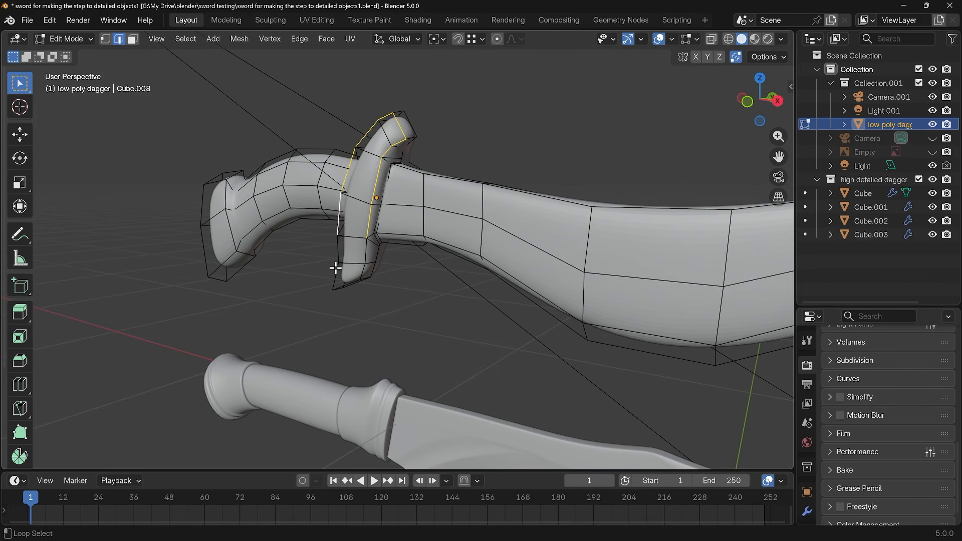
{"action": "left_click", "coordinate": [334, 266], "text": "alt+shift"}
{"action": "middle_click_drag", "start_coordinate": [393, 252], "coordinate": [369, 324]}
{"action": "key", "text": "ctrl+b"}
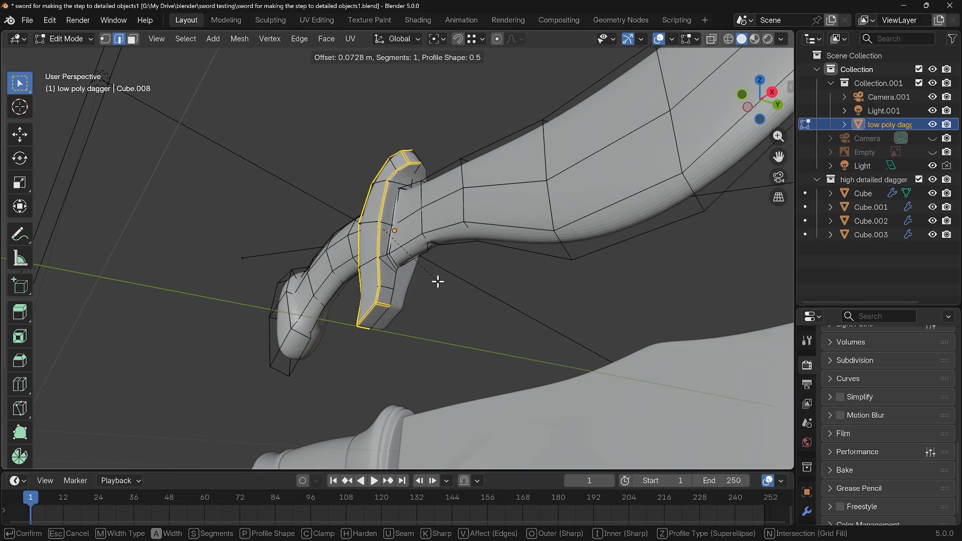
{"action": "left_click", "coordinate": [438, 282]}
- Examine the dagger's beveled guard edges from several angles in Object Mode
{"action": "key", "text": "Tab"}
{"action": "middle_click_drag", "start_coordinate": [364, 324], "coordinate": [490, 344]}
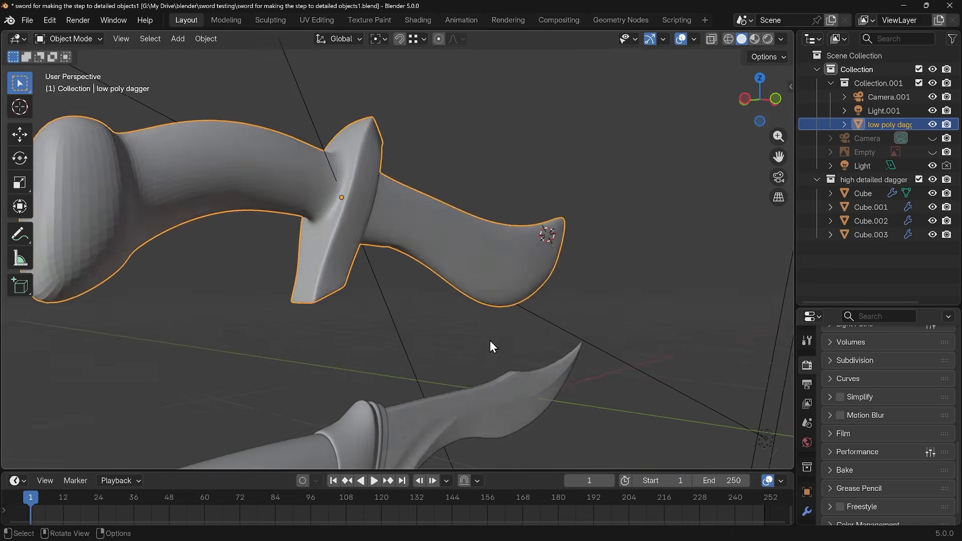
{"action": "key", "text": "Tab"}
{"action": "key", "text": "ctrl+b"}
{"action": "key", "text": "Escape"}
{"action": "key", "text": "Tab"}
{"action": "middle_click_drag", "start_coordinate": [375, 199], "coordinate": [471, 185]}
- In Edit Mode, bevel the edge loop along the blade's upper edge with one segment and an offset of about 0.09 m
{"action": "key", "text": "Tab"}
{"action": "left_click", "coordinate": [455, 193], "text": "alt"}
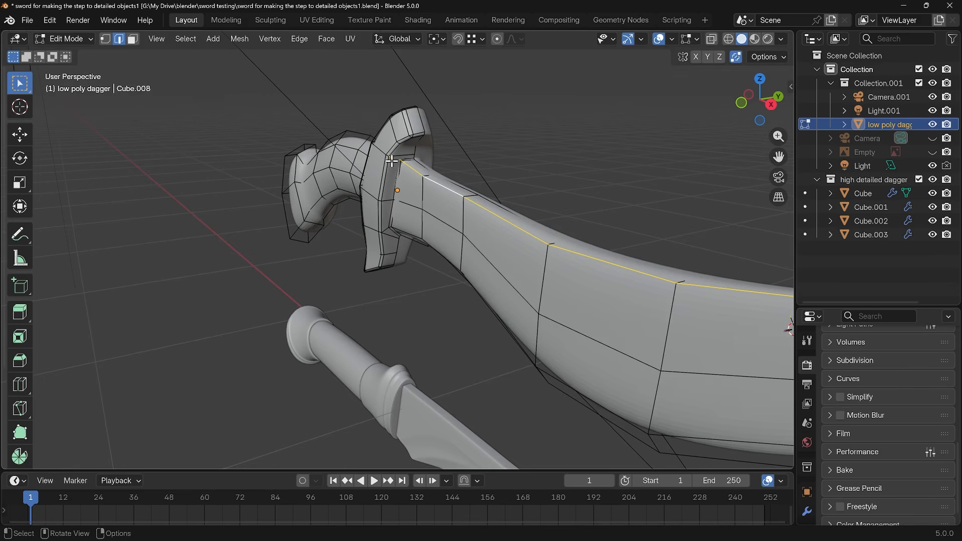
{"action": "key", "text": "ctrl+b"}
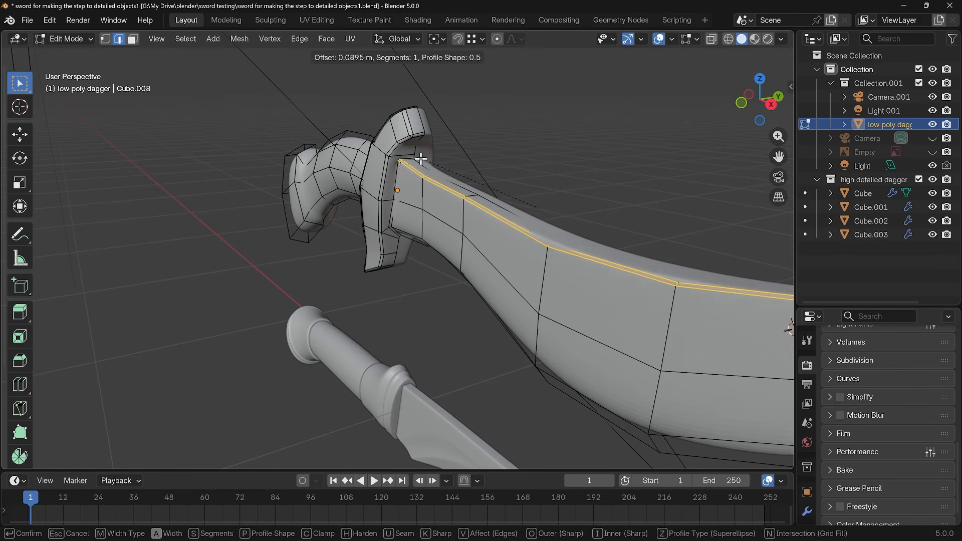
{"action": "left_click", "coordinate": [418, 159]}
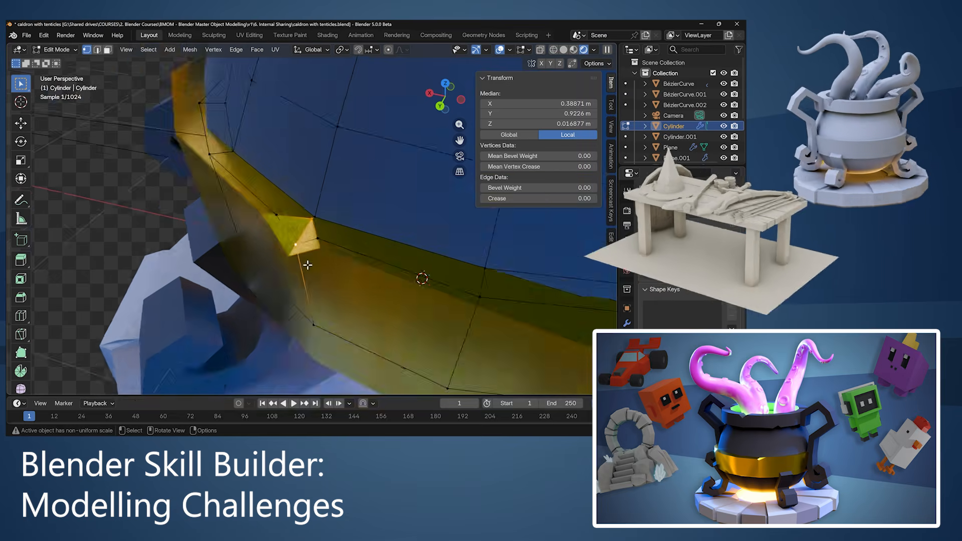
{"action": "key", "text": "shift+v"}
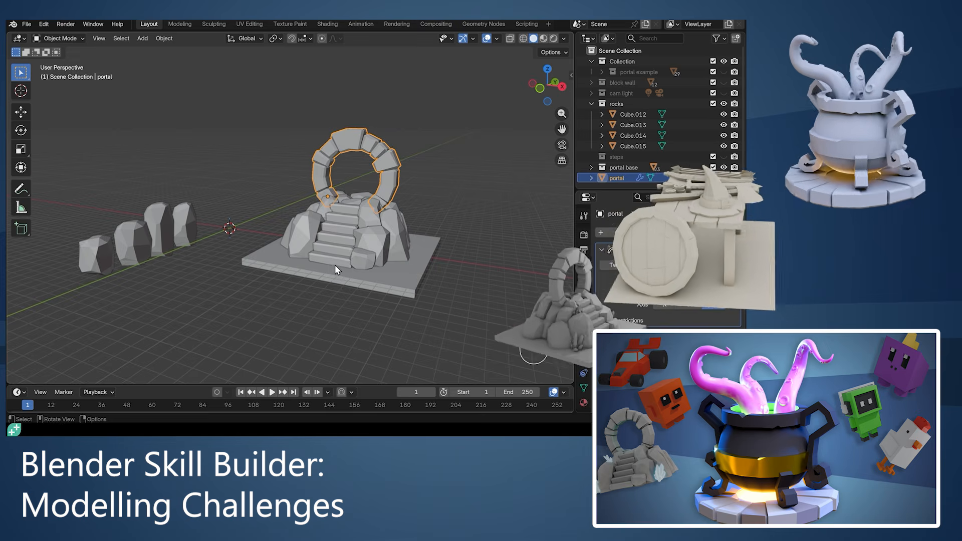
{"action": "mouse_move", "coordinate": [337, 269]}
{"action": "middle_mouse_down"}
{"action": "mouse_move", "coordinate": [317, 266]}
{"action": "mouse_move", "coordinate": [330, 271]}
{"action": "mouse_move", "coordinate": [349, 254]}
{"action": "middle_mouse_up"}
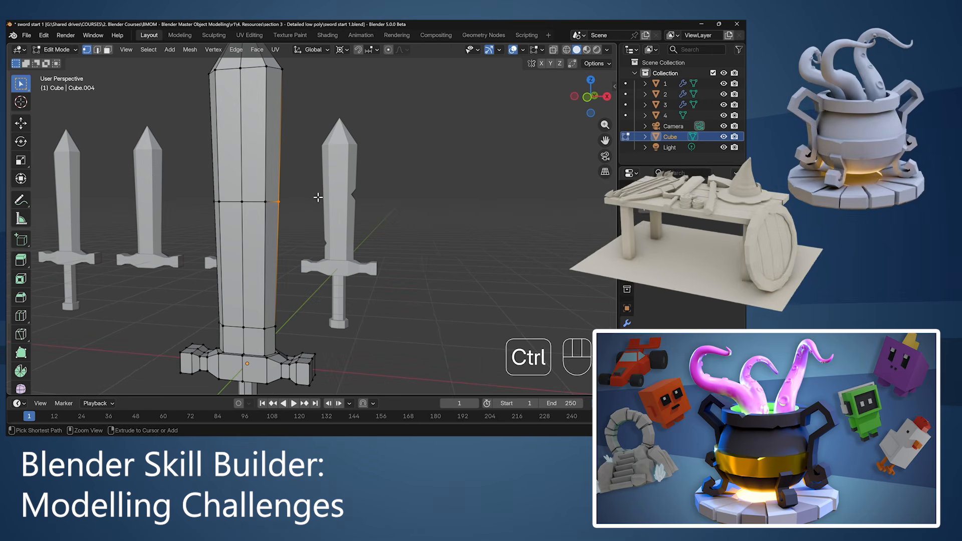
{"action": "left_click", "coordinate": [260, 202]}
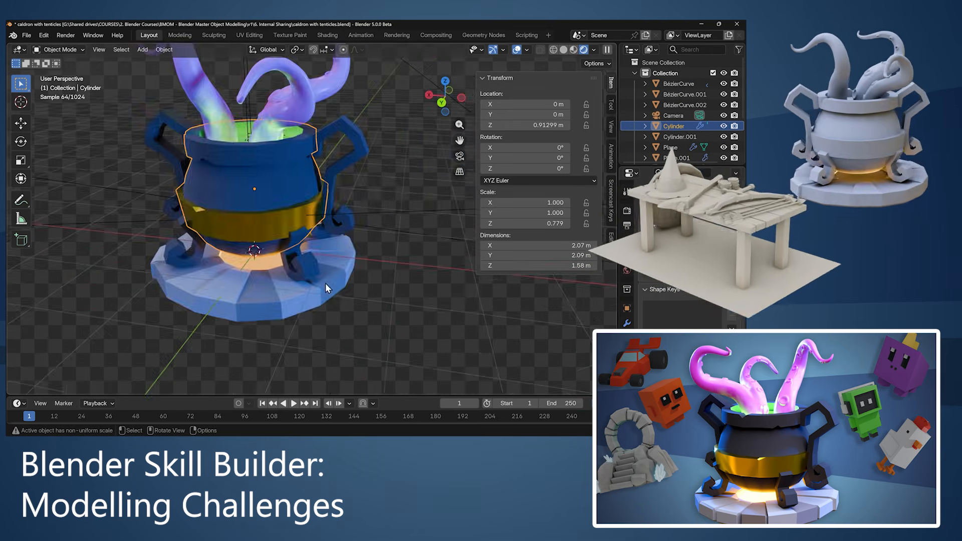
{"action": "middle_click_drag", "start_coordinate": [326, 288], "coordinate": [317, 282]}
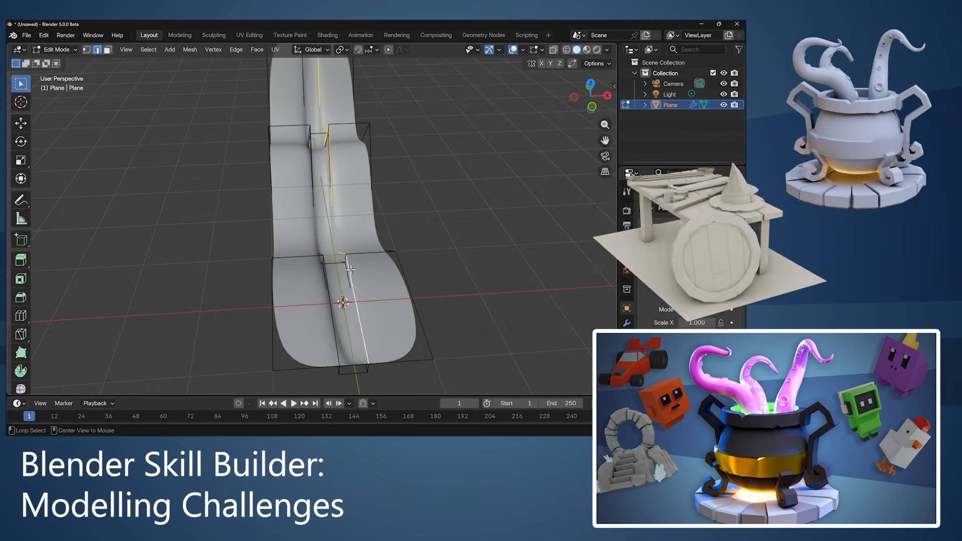
{"action": "middle_click_drag", "start_coordinate": [319, 278], "coordinate": [324, 282]}
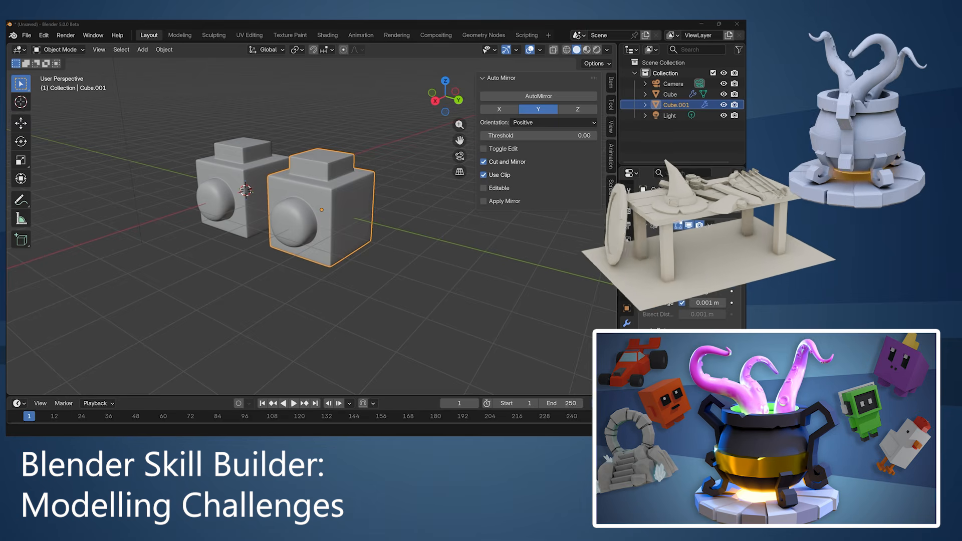
{"action": "scroll", "coordinate": [281, 201], "scroll_direction": "up", "scroll_amount": 5}
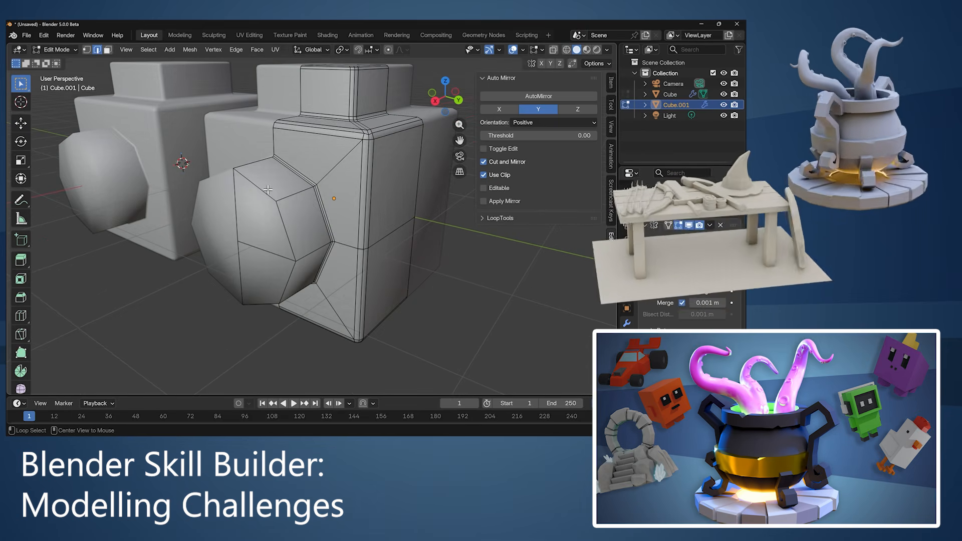
{"action": "left_click", "coordinate": [285, 227], "text": "alt"}
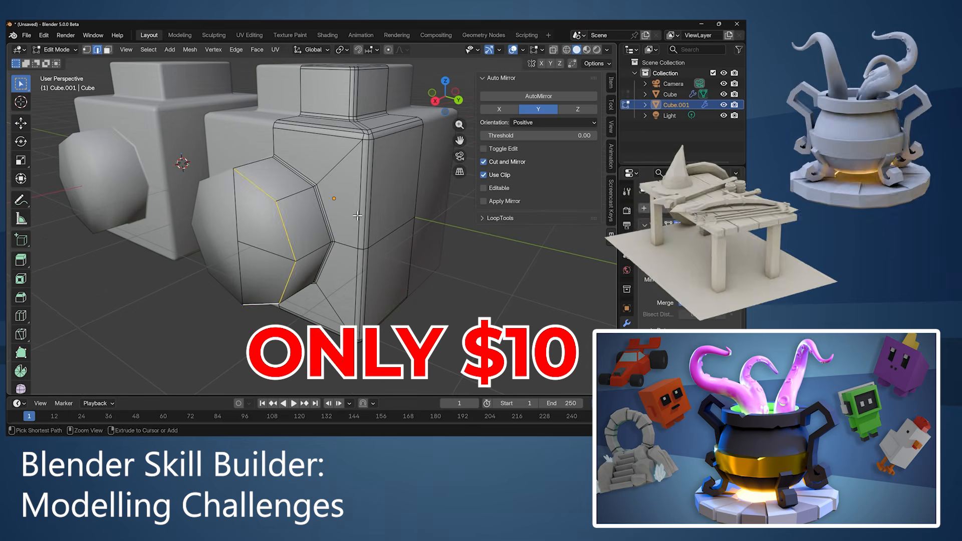